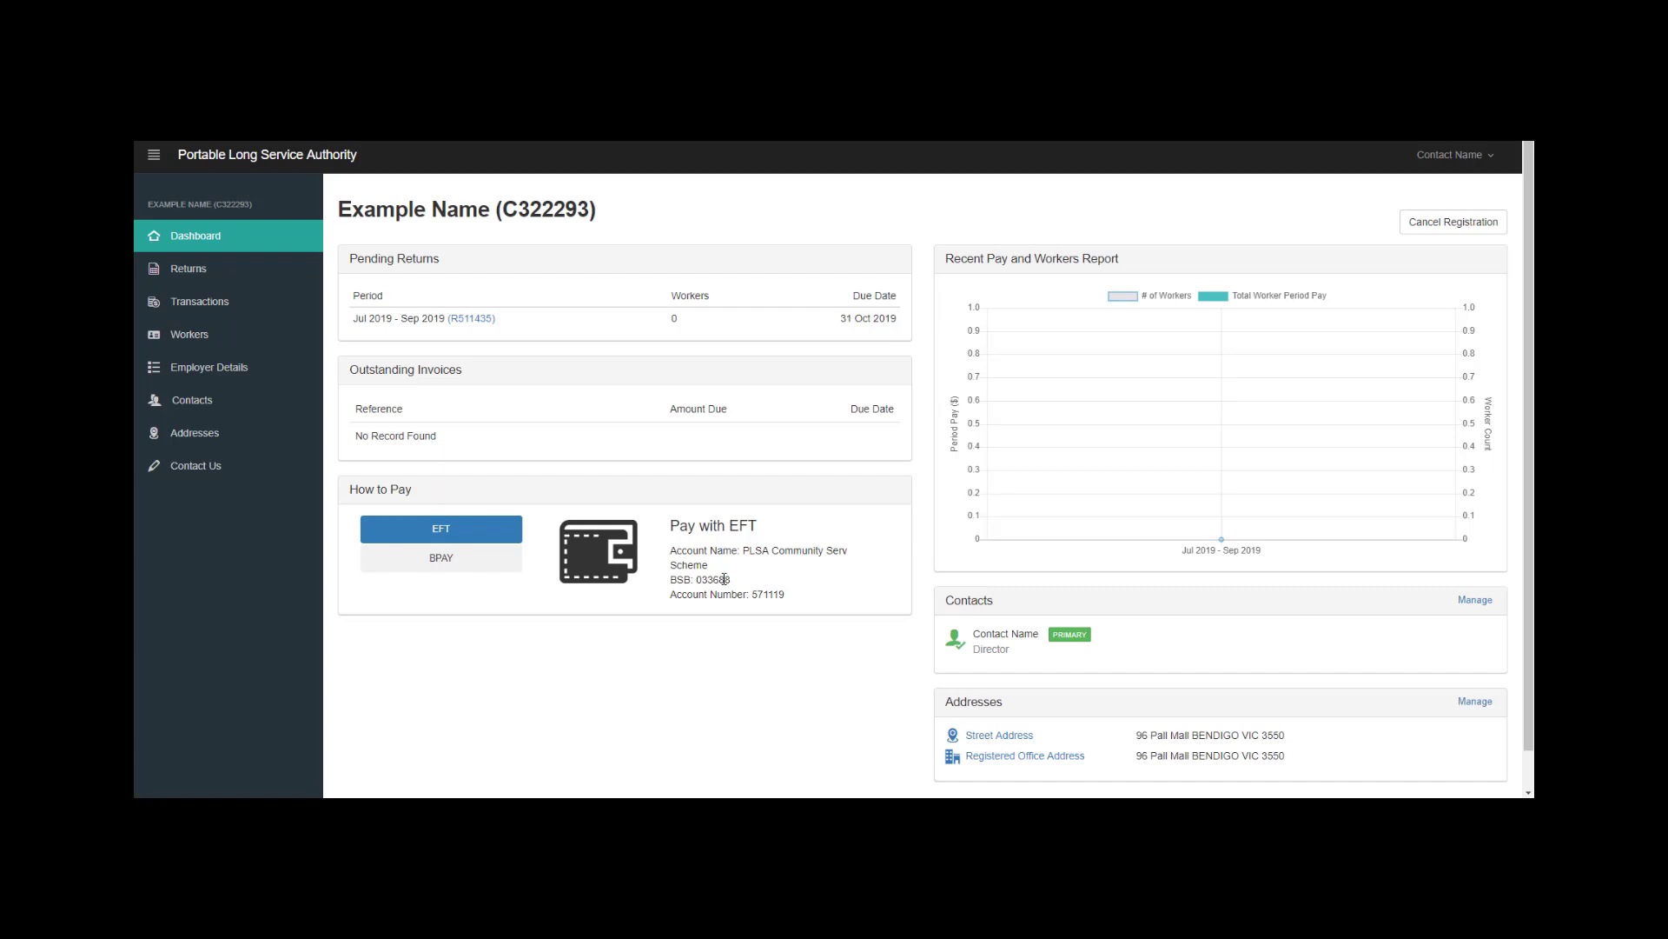
- Open pending return R511435 for Jul 2019 - Sep 2019 from the Dashboard
{"action": "left_click", "coordinate": [489, 329]}
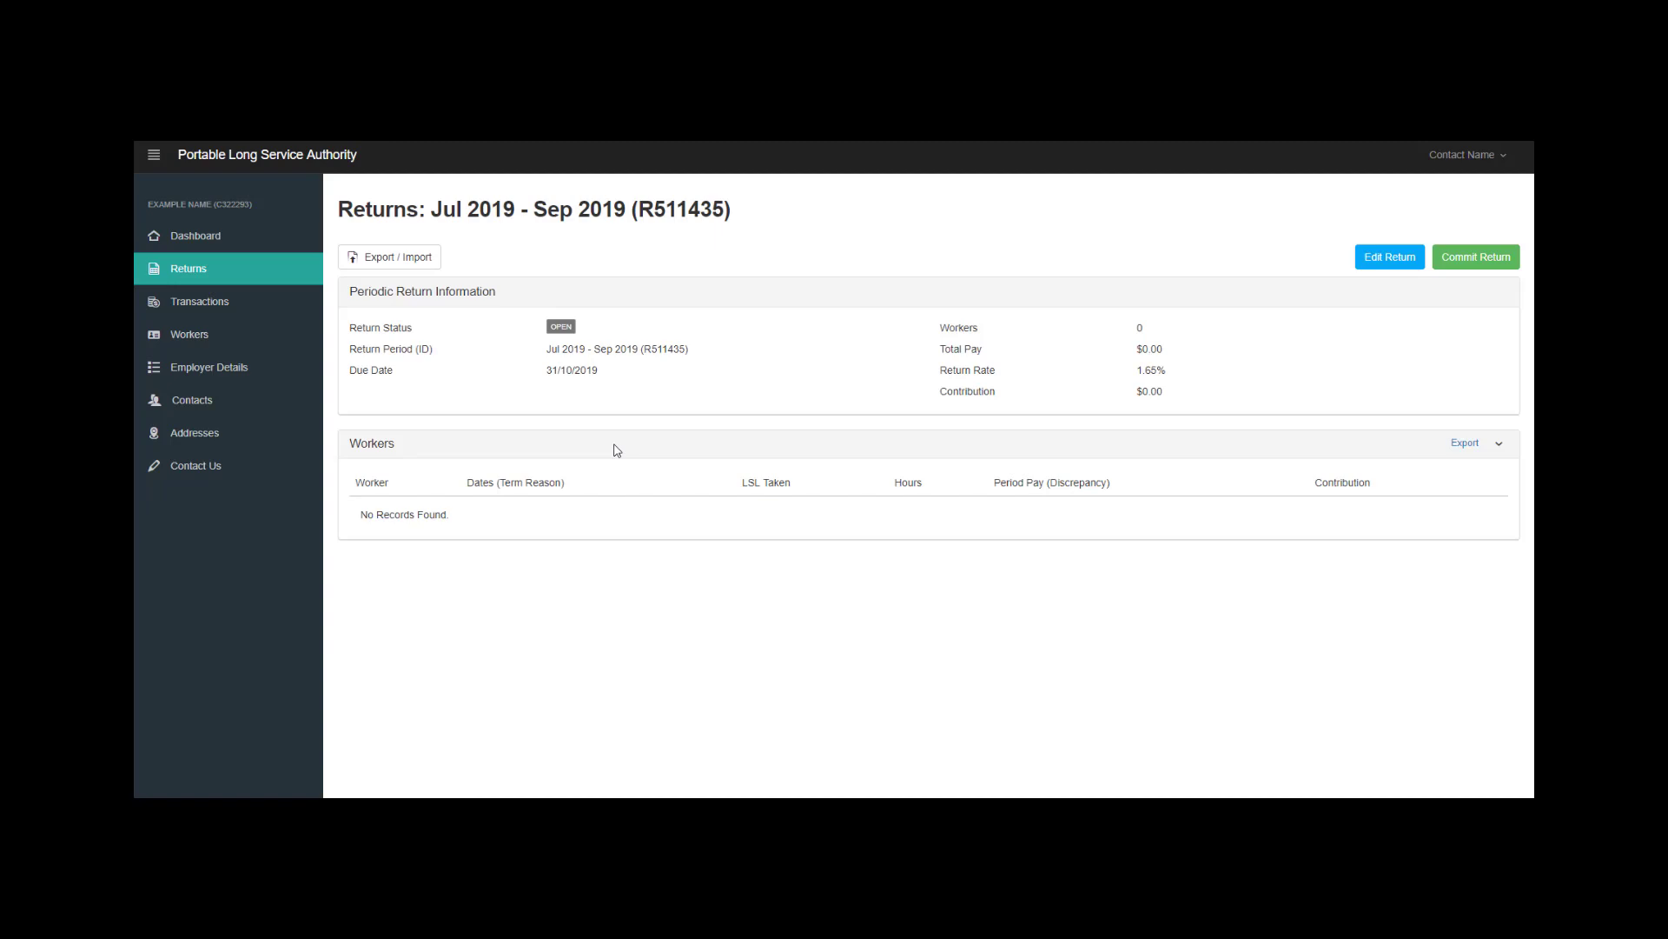
- Go to the return's Export / Import page and read through the spreadsheet upload instructions
{"action": "left_click", "coordinate": [412, 264]}
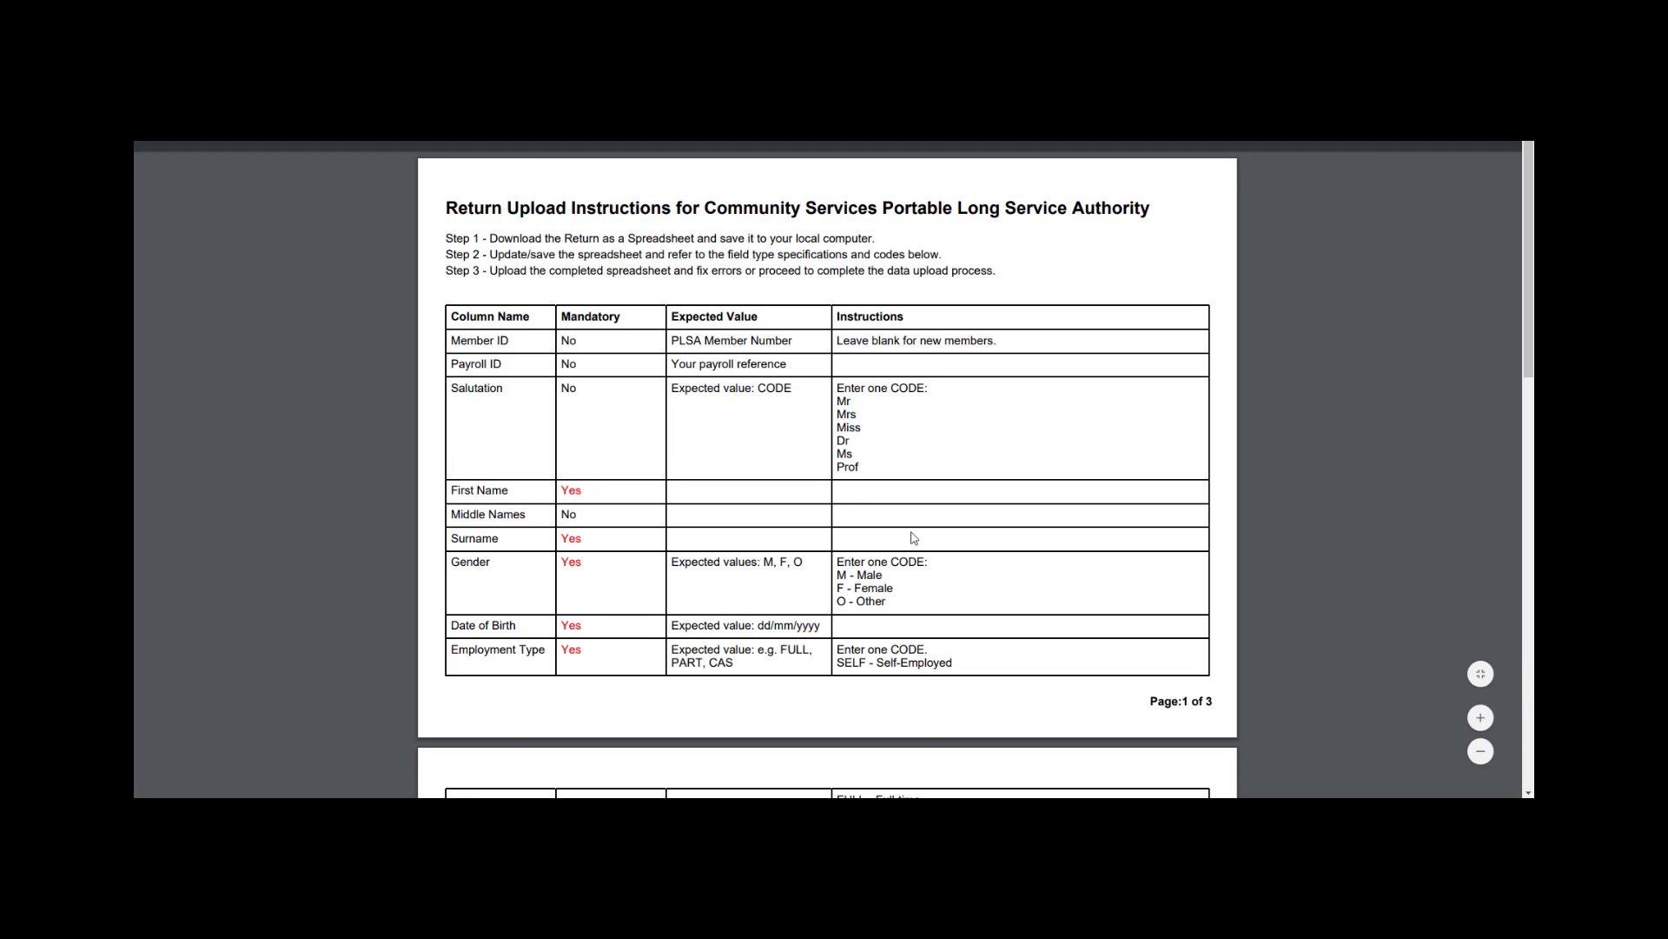
{"action": "scroll", "coordinate": [912, 537], "scroll_direction": "down", "scroll_amount": 3}
{"action": "scroll", "coordinate": [912, 537], "scroll_direction": "down", "scroll_amount": 6}
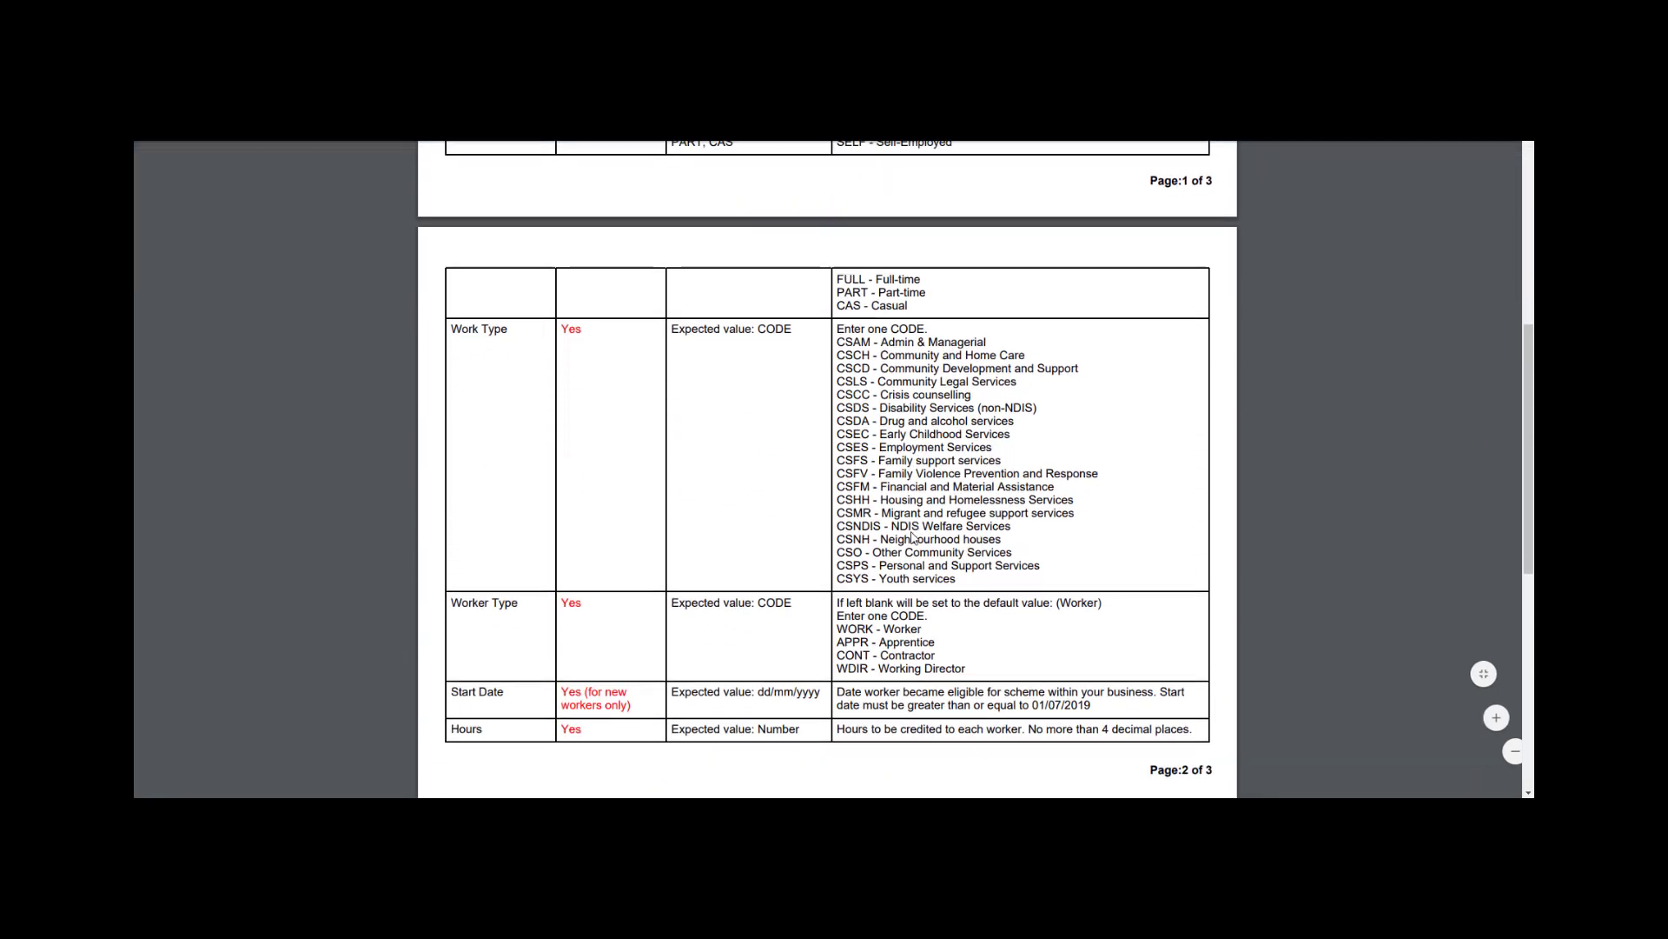
{"action": "scroll", "coordinate": [912, 537], "scroll_direction": "down", "scroll_amount": 3}
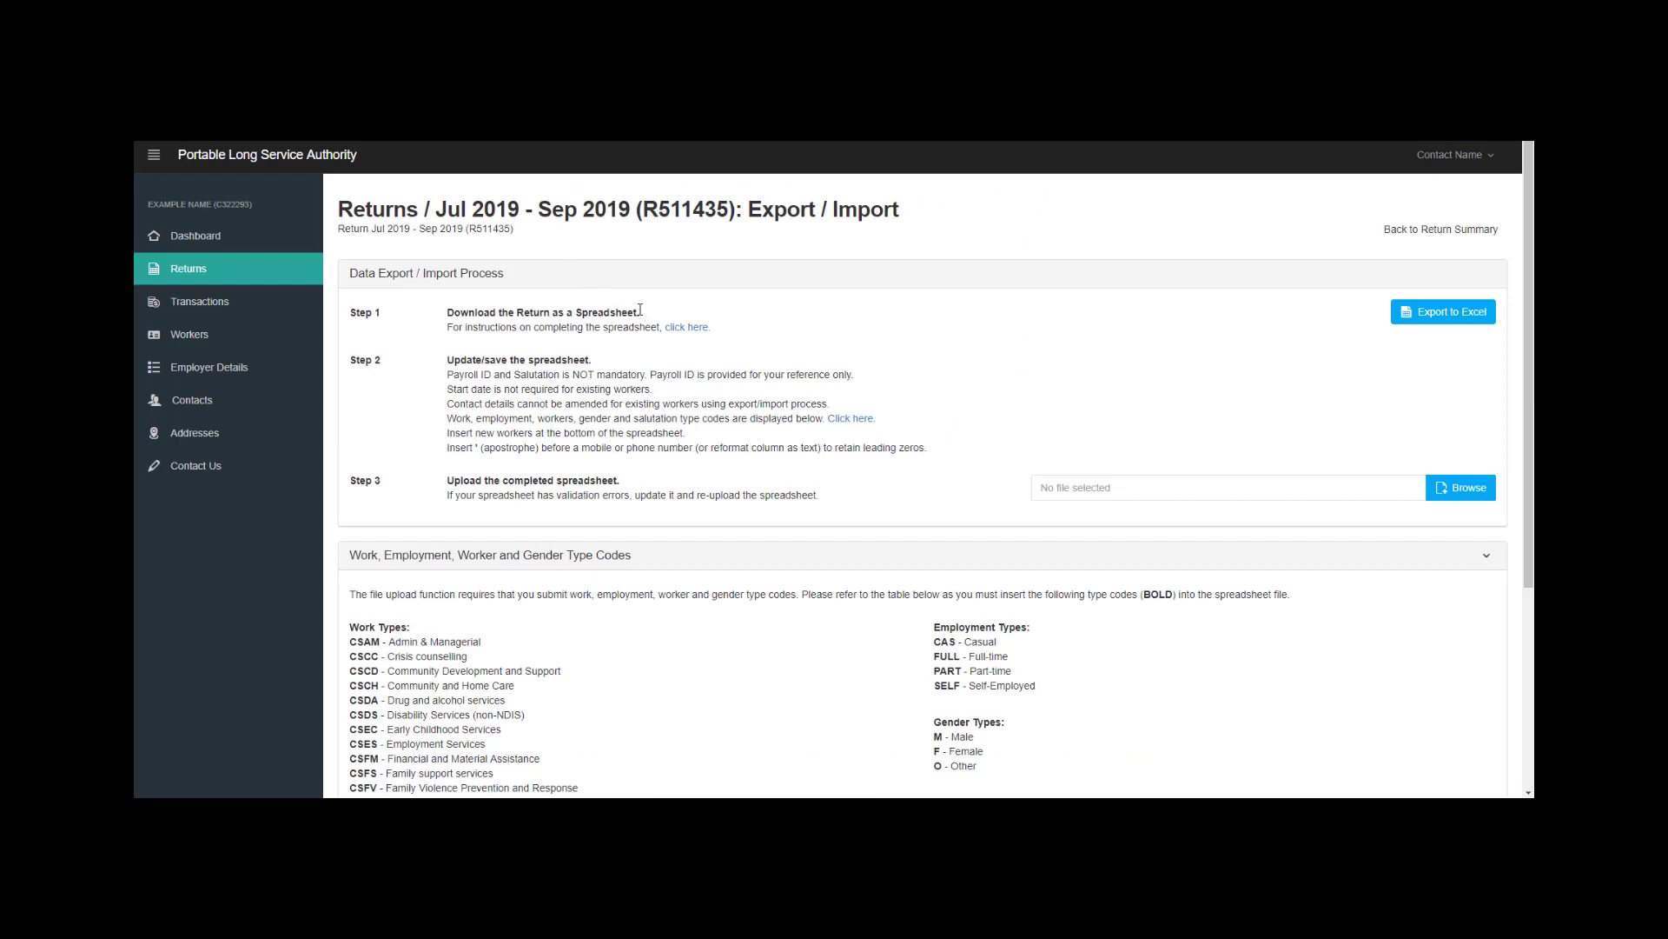
- Export the return to Excel and open the downloaded Return511435.xlsx
{"action": "left_click", "coordinate": [1448, 314]}
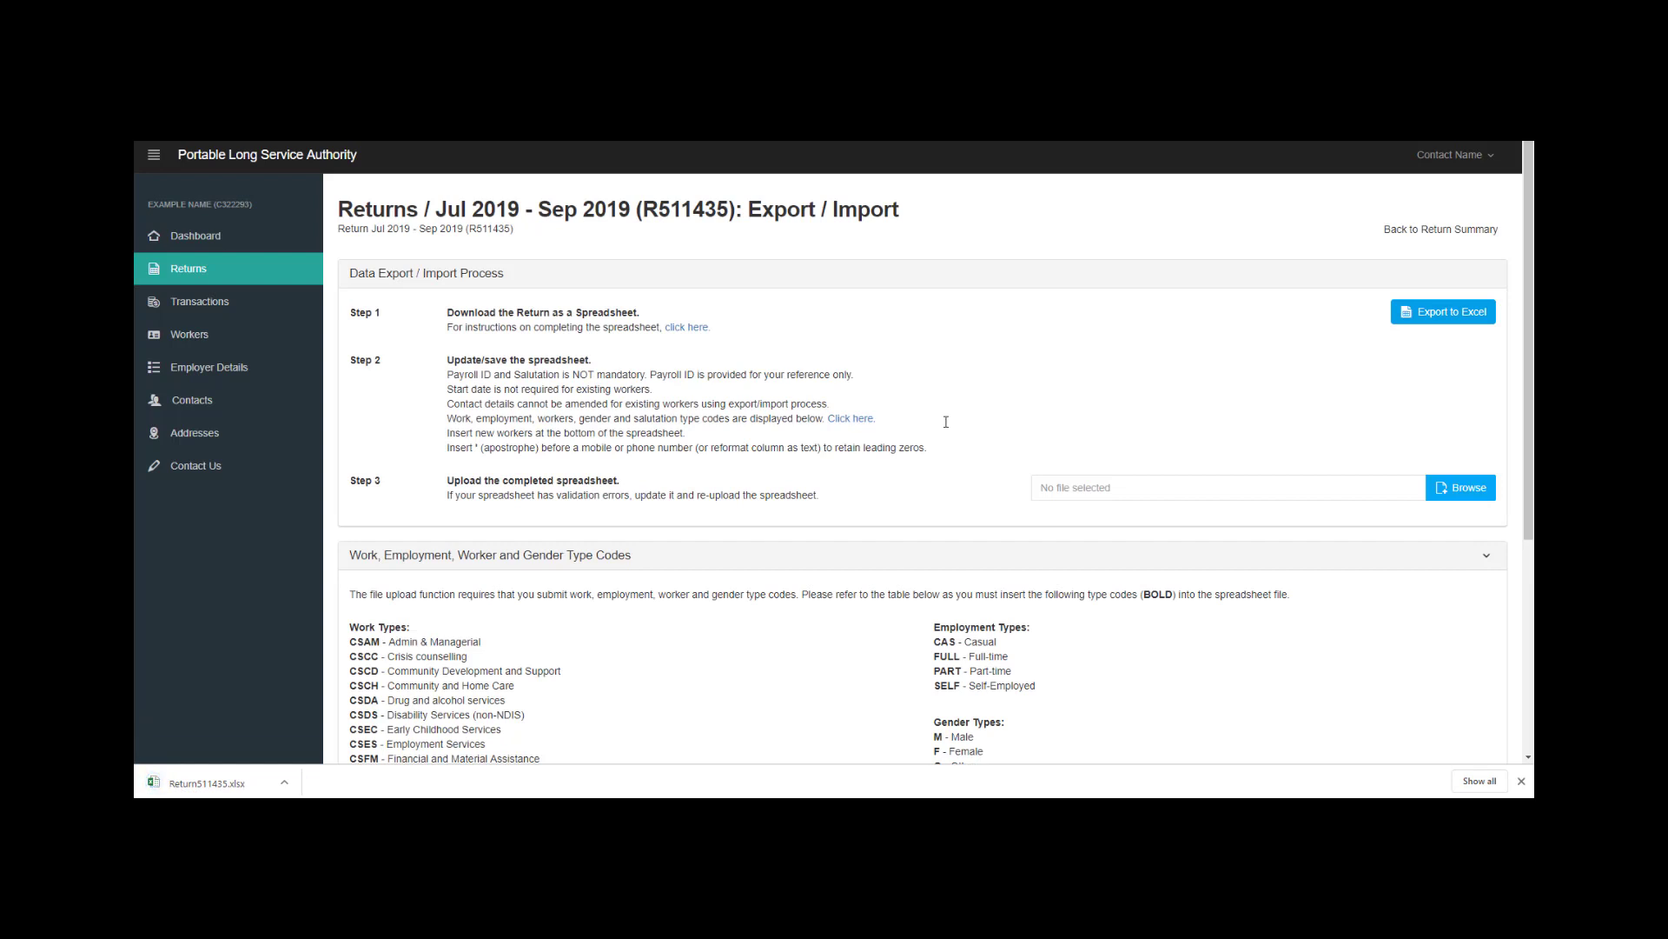
{"action": "left_click", "coordinate": [214, 783]}
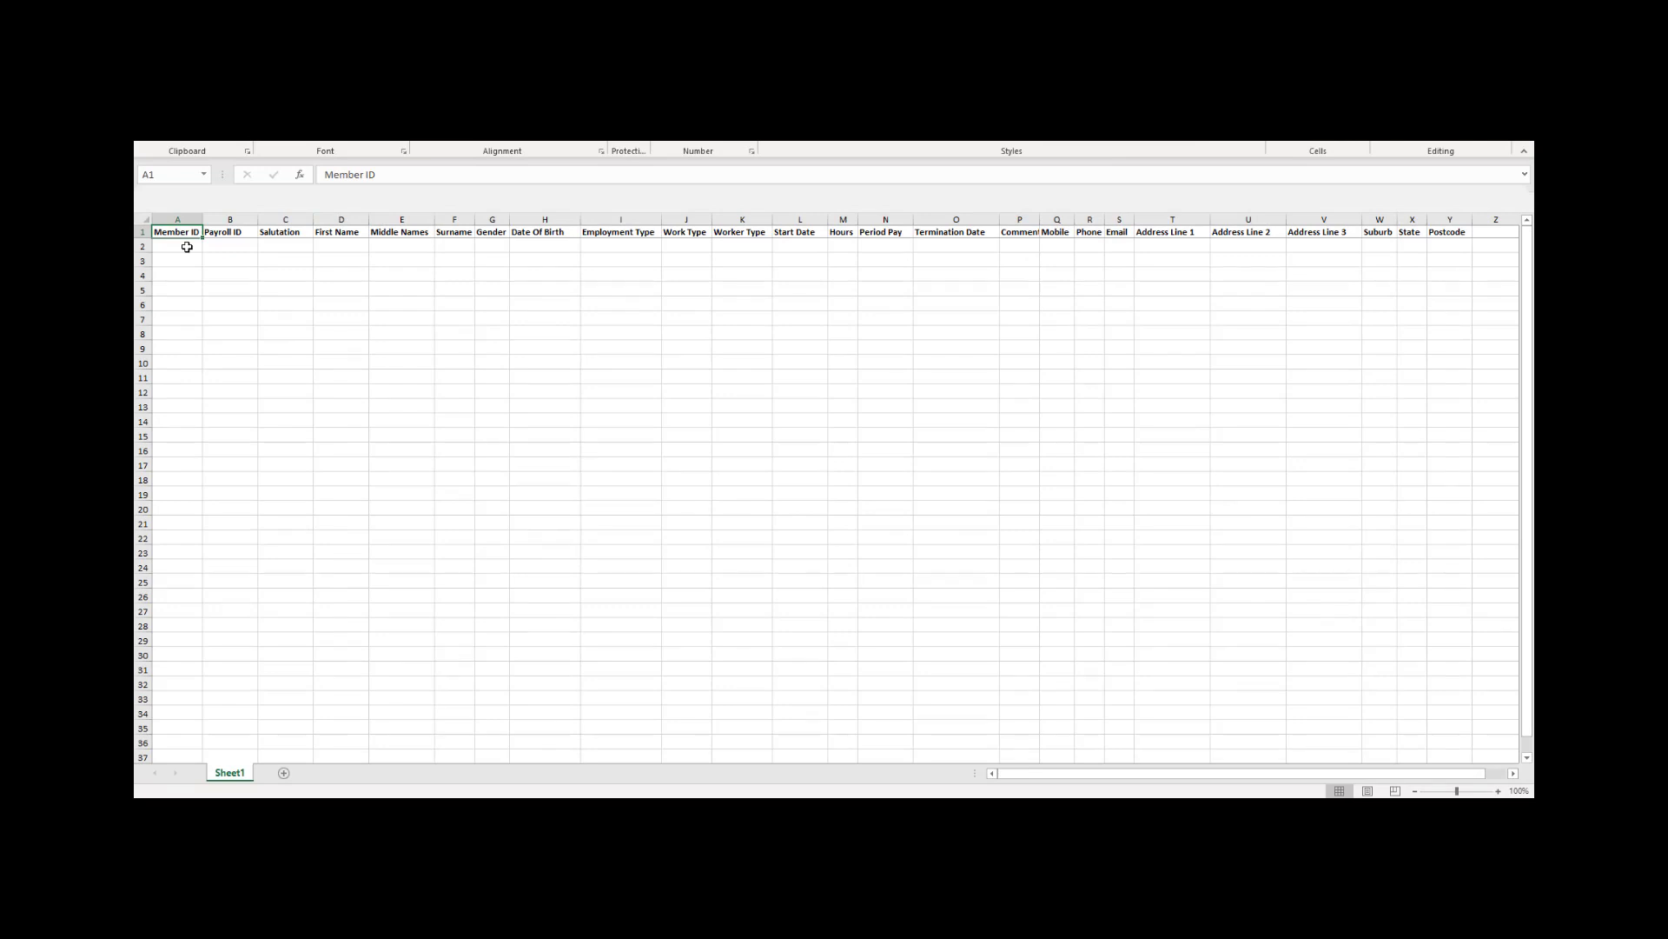
- Enter the worker's first name, surname, gender F, birth date 01/02/2000, FULL, CSHH and WORK in row 2
{"action": "left_click", "coordinate": [349, 245]}
{"action": "type", "text": "Mary"}
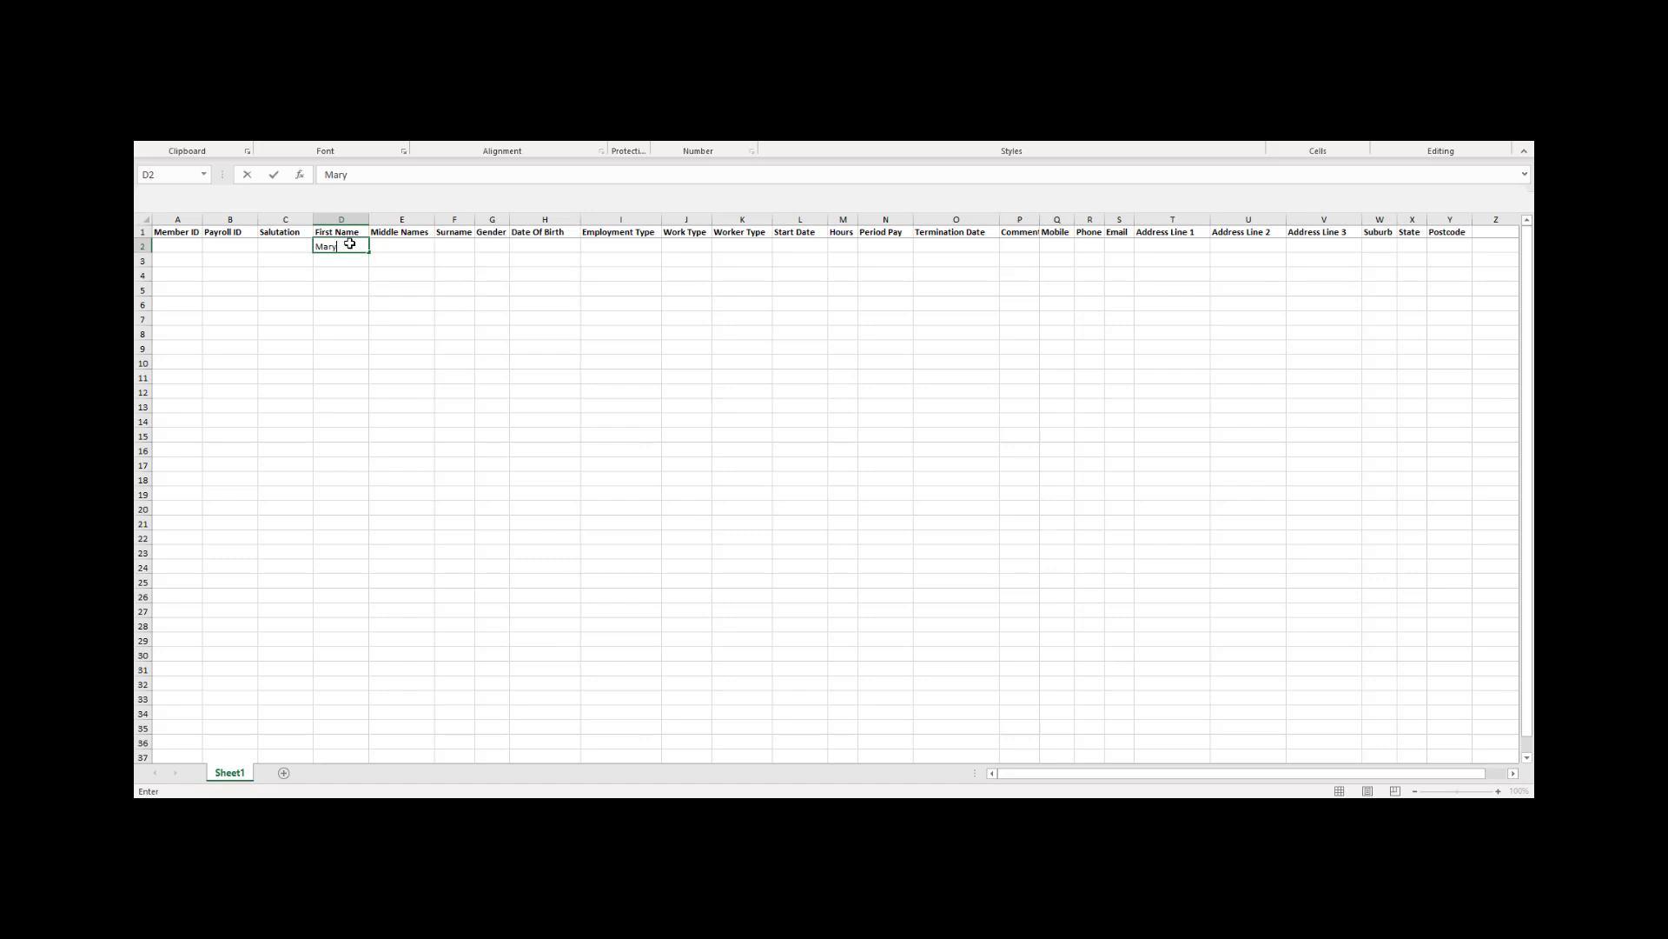
{"action": "key", "text": "Tab"}
{"action": "key", "text": "Tab"}
{"action": "type", "text": "Worker"}
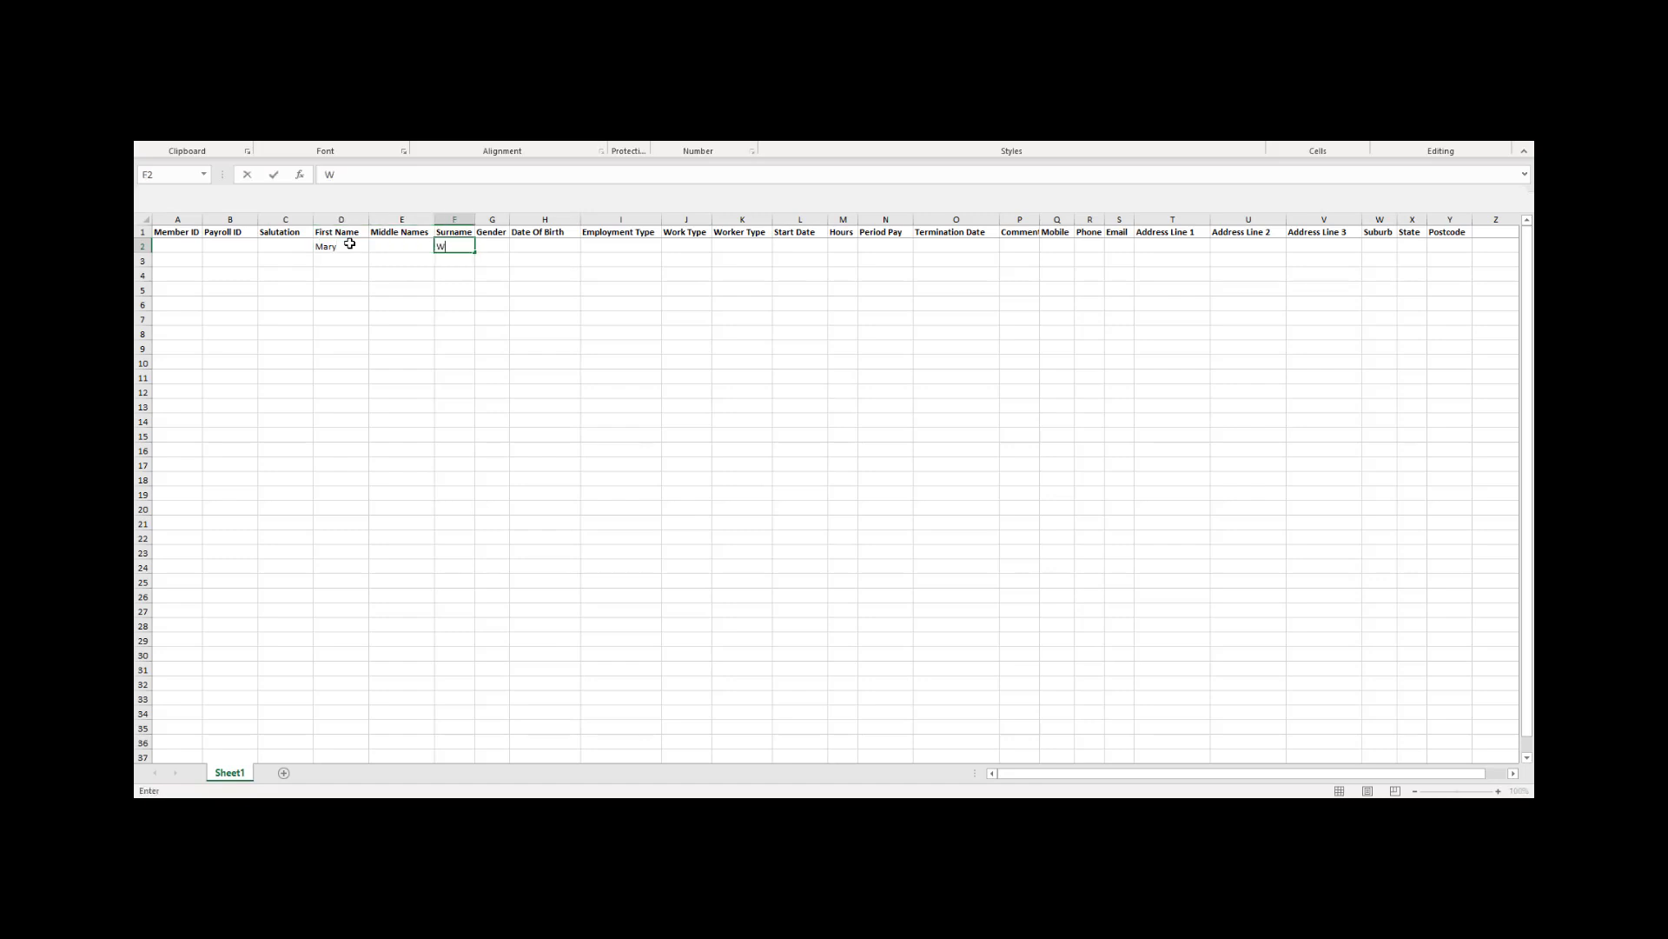
{"action": "key", "text": "Tab"}
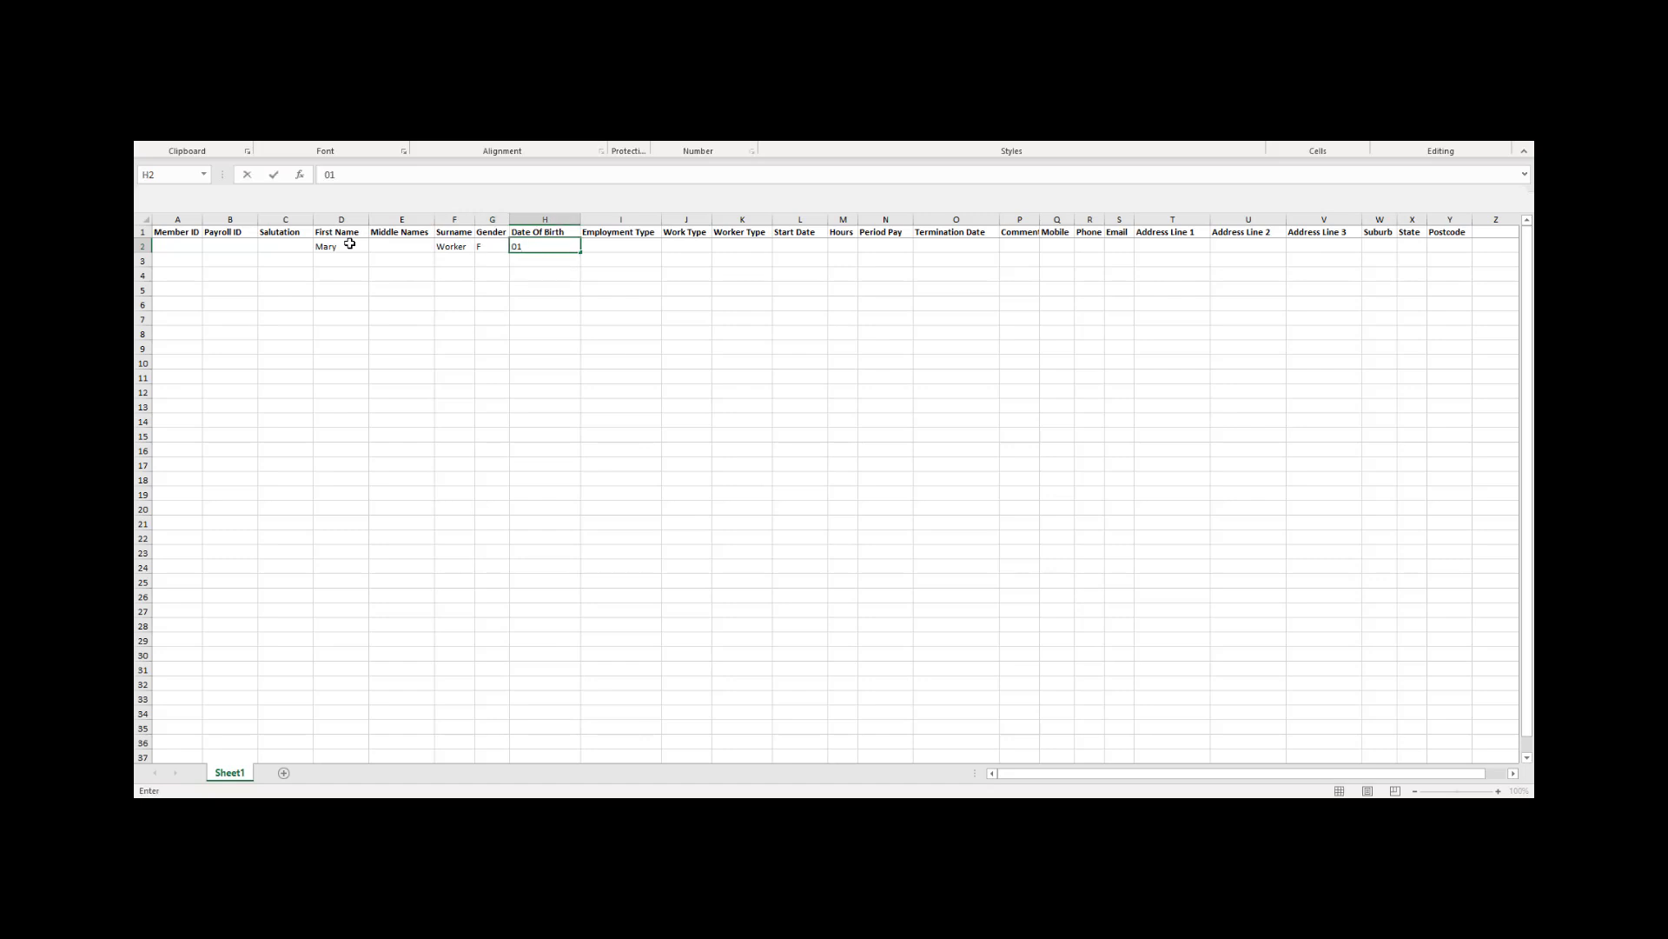
{"action": "type", "text": "/02/2000"}
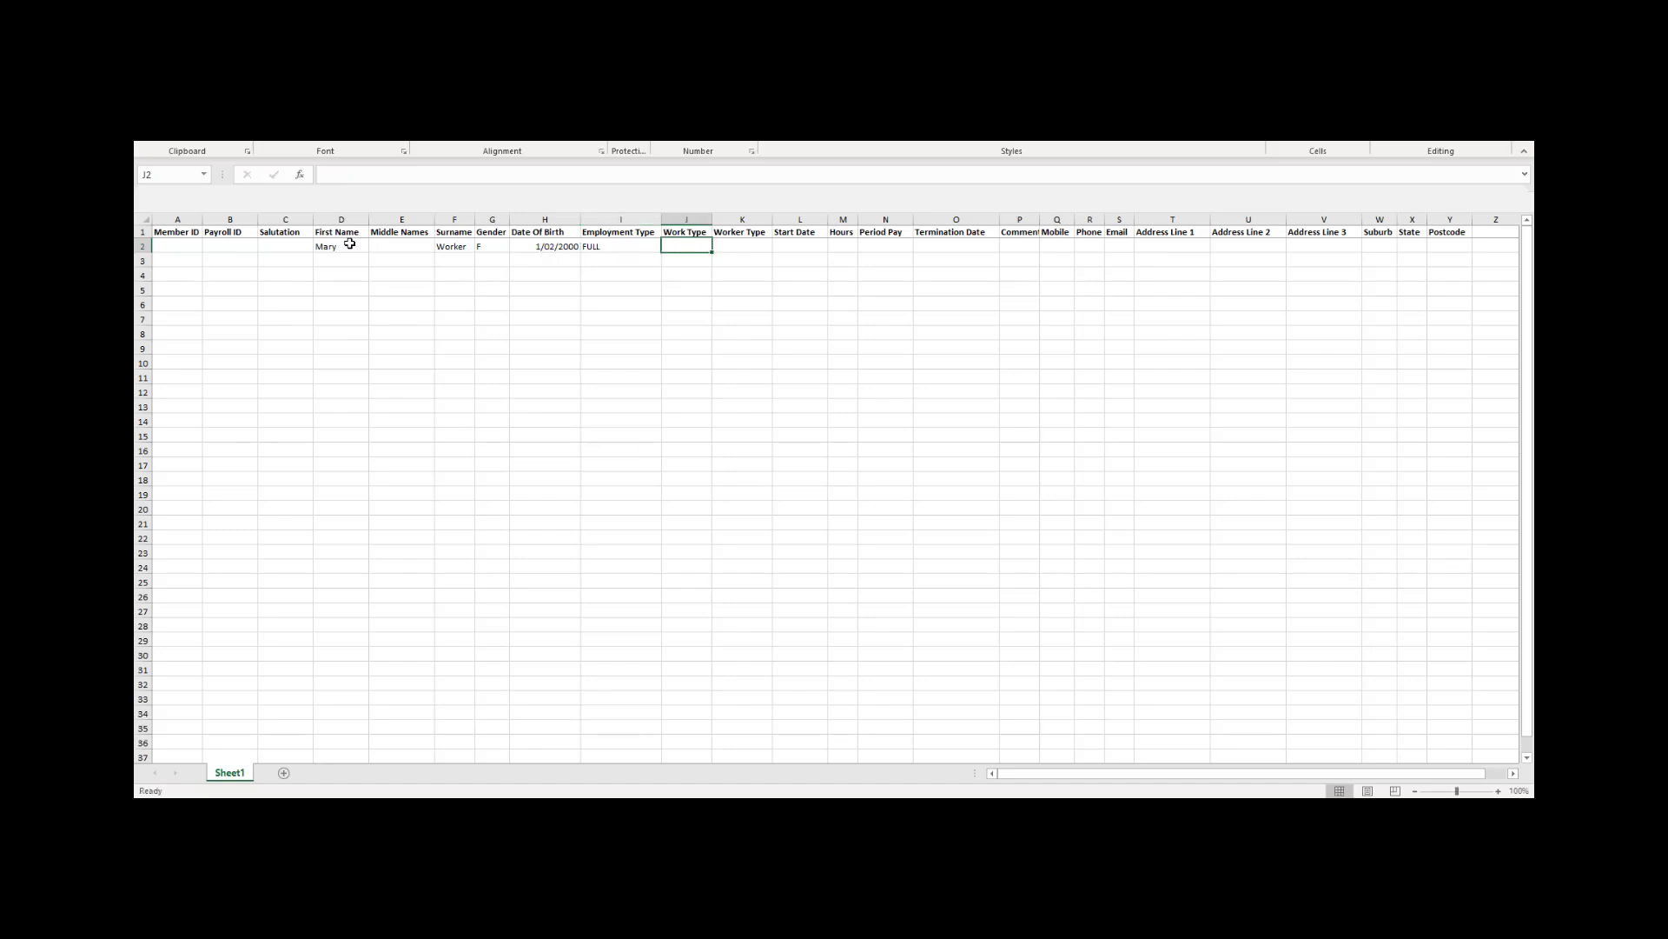
{"action": "type", "text": "CSHH"}
{"action": "key", "text": "Tab"}
{"action": "type", "text": "WORK"}
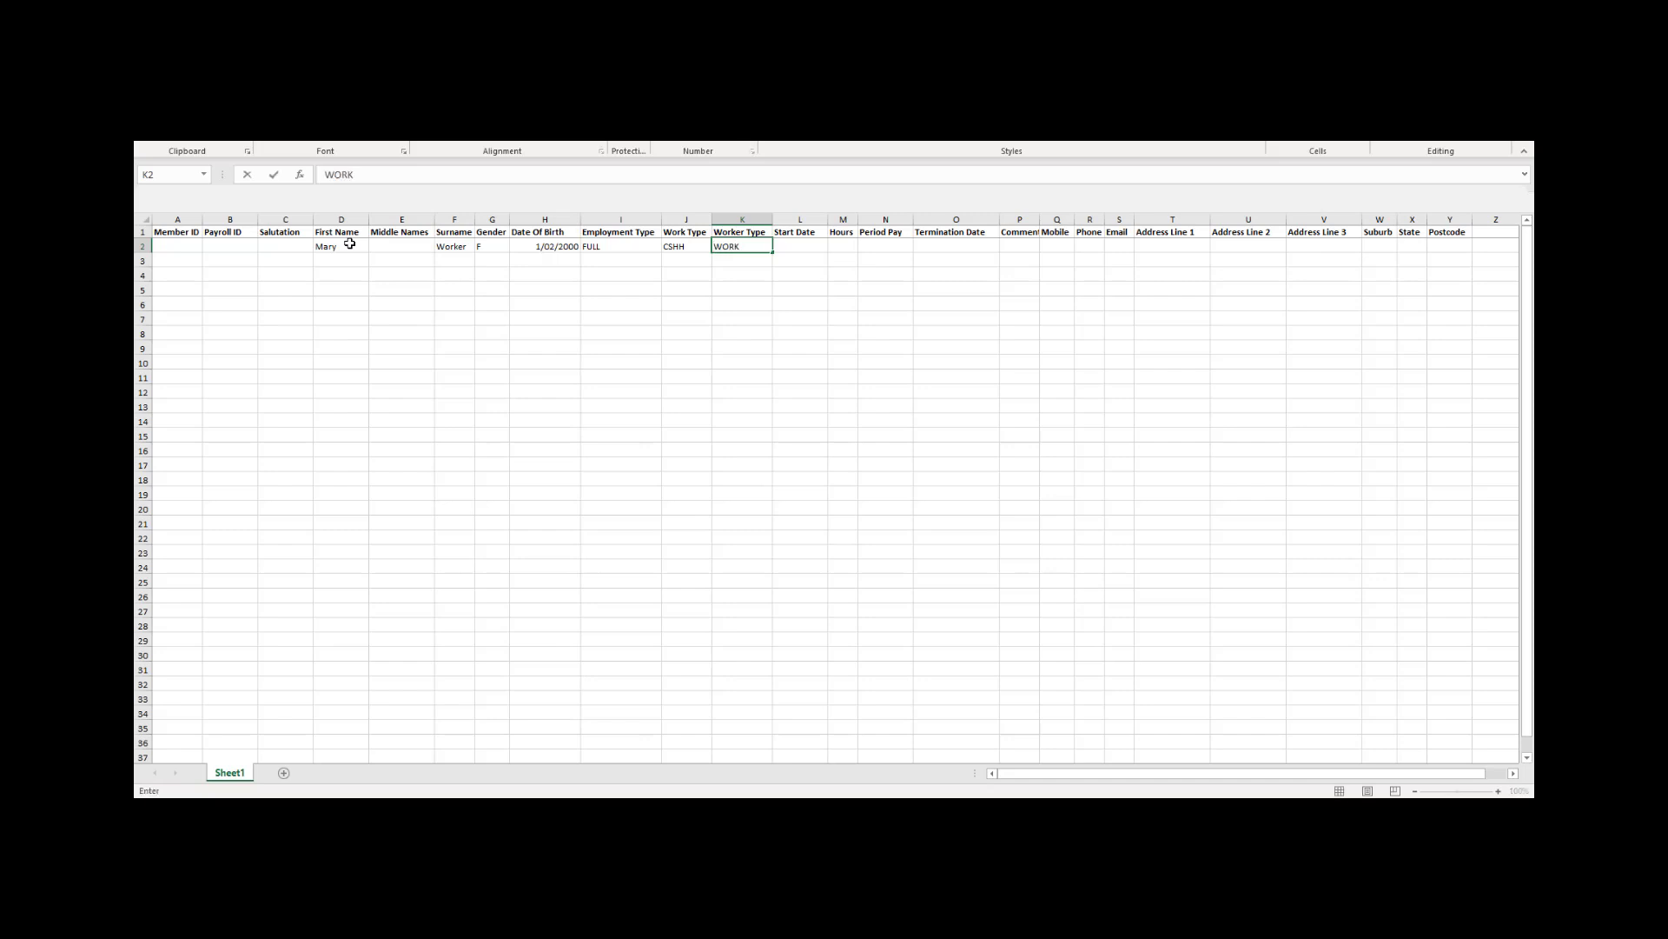
{"action": "key", "text": "Tab"}
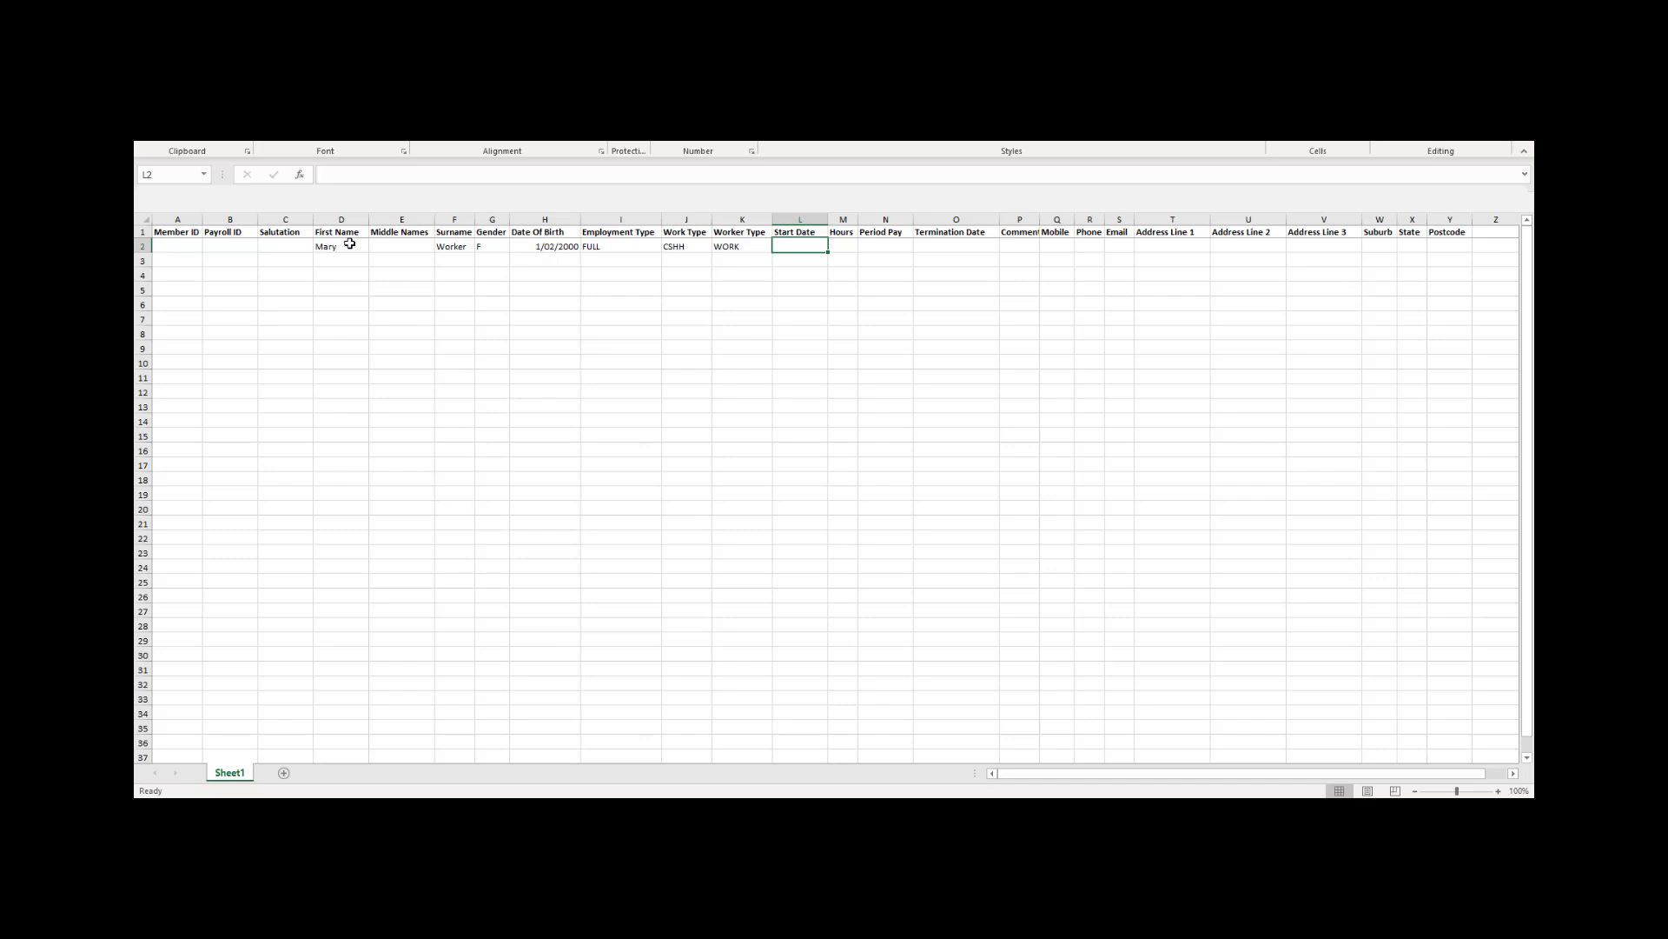
- Enter start date 01/07/2019, 100 hours and period pay 1000 for the worker
{"action": "type", "text": "01/07/2019"}
{"action": "key", "text": "Tab"}
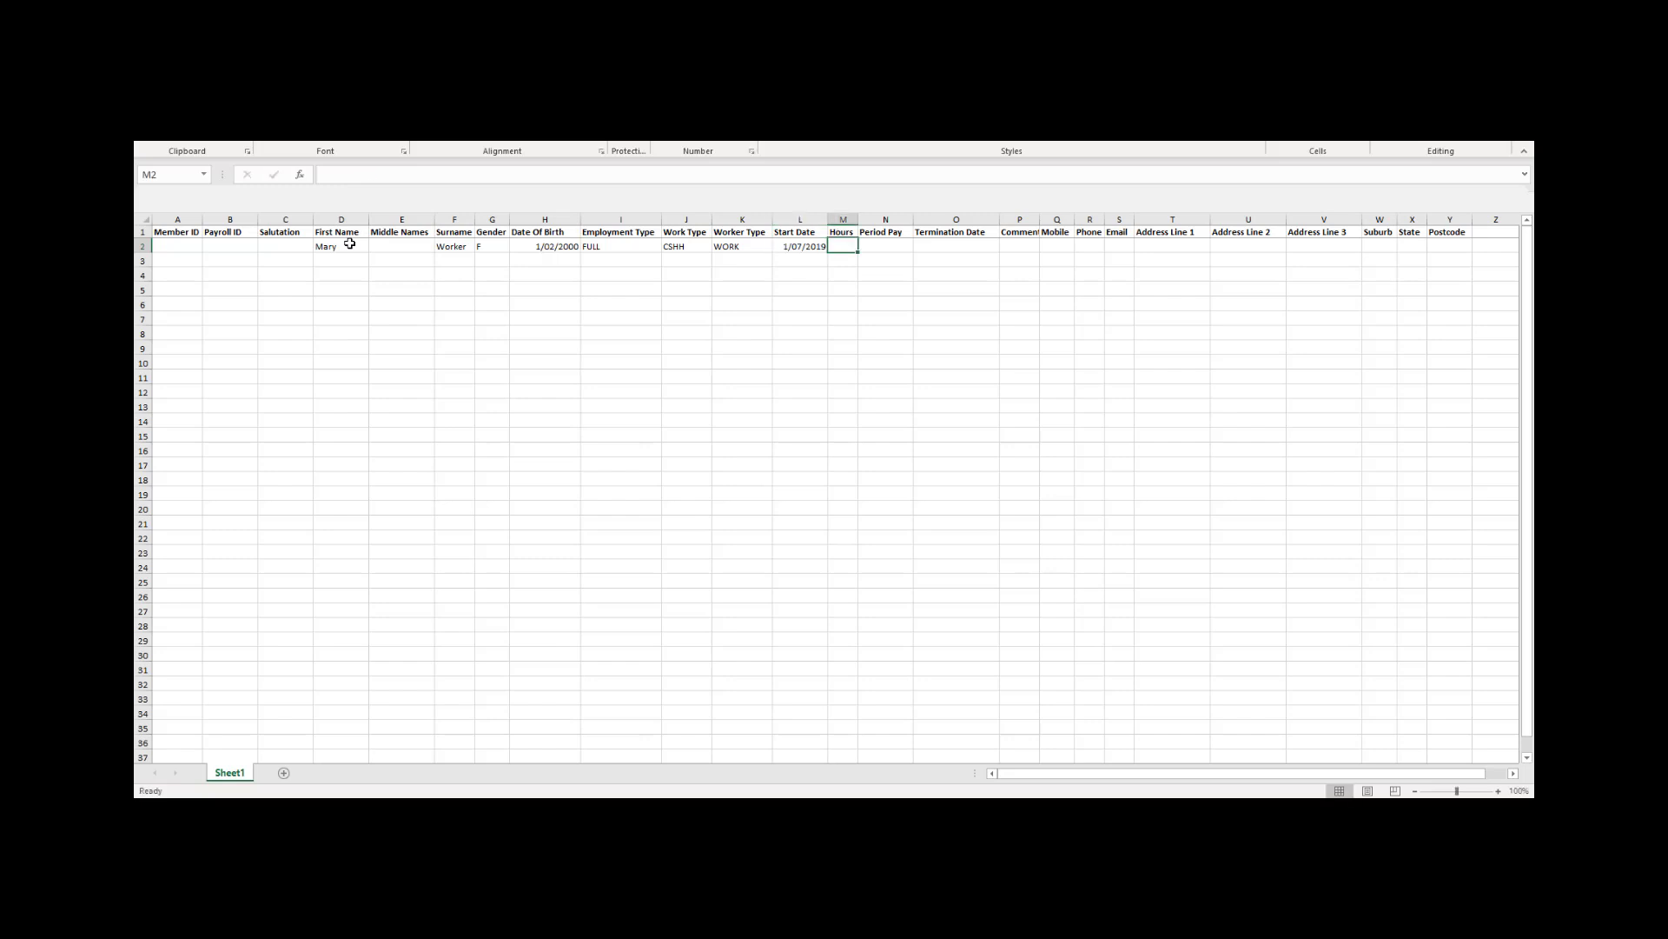
{"action": "type", "text": "1"}
{"action": "key", "text": "Tab"}
{"action": "type", "text": "1000"}
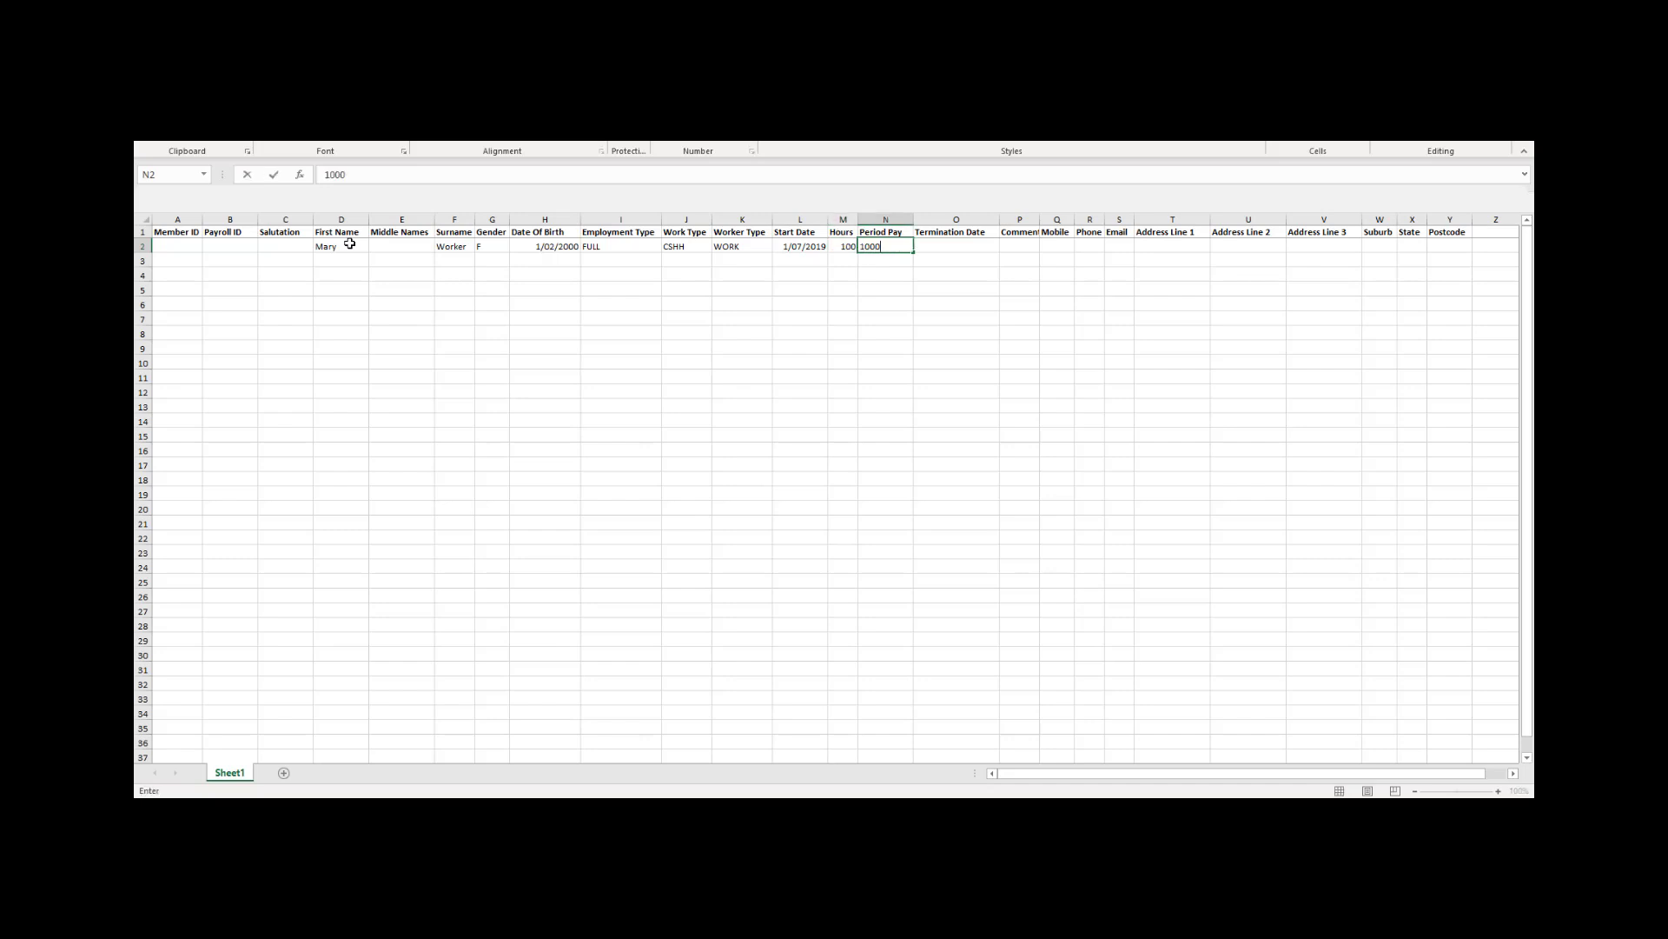
{"action": "key", "text": "Tab"}
{"action": "key", "text": "Tab"}
{"action": "key", "text": "Tab"}
{"action": "key", "text": "Tab"}
{"action": "key", "text": "Tab"}
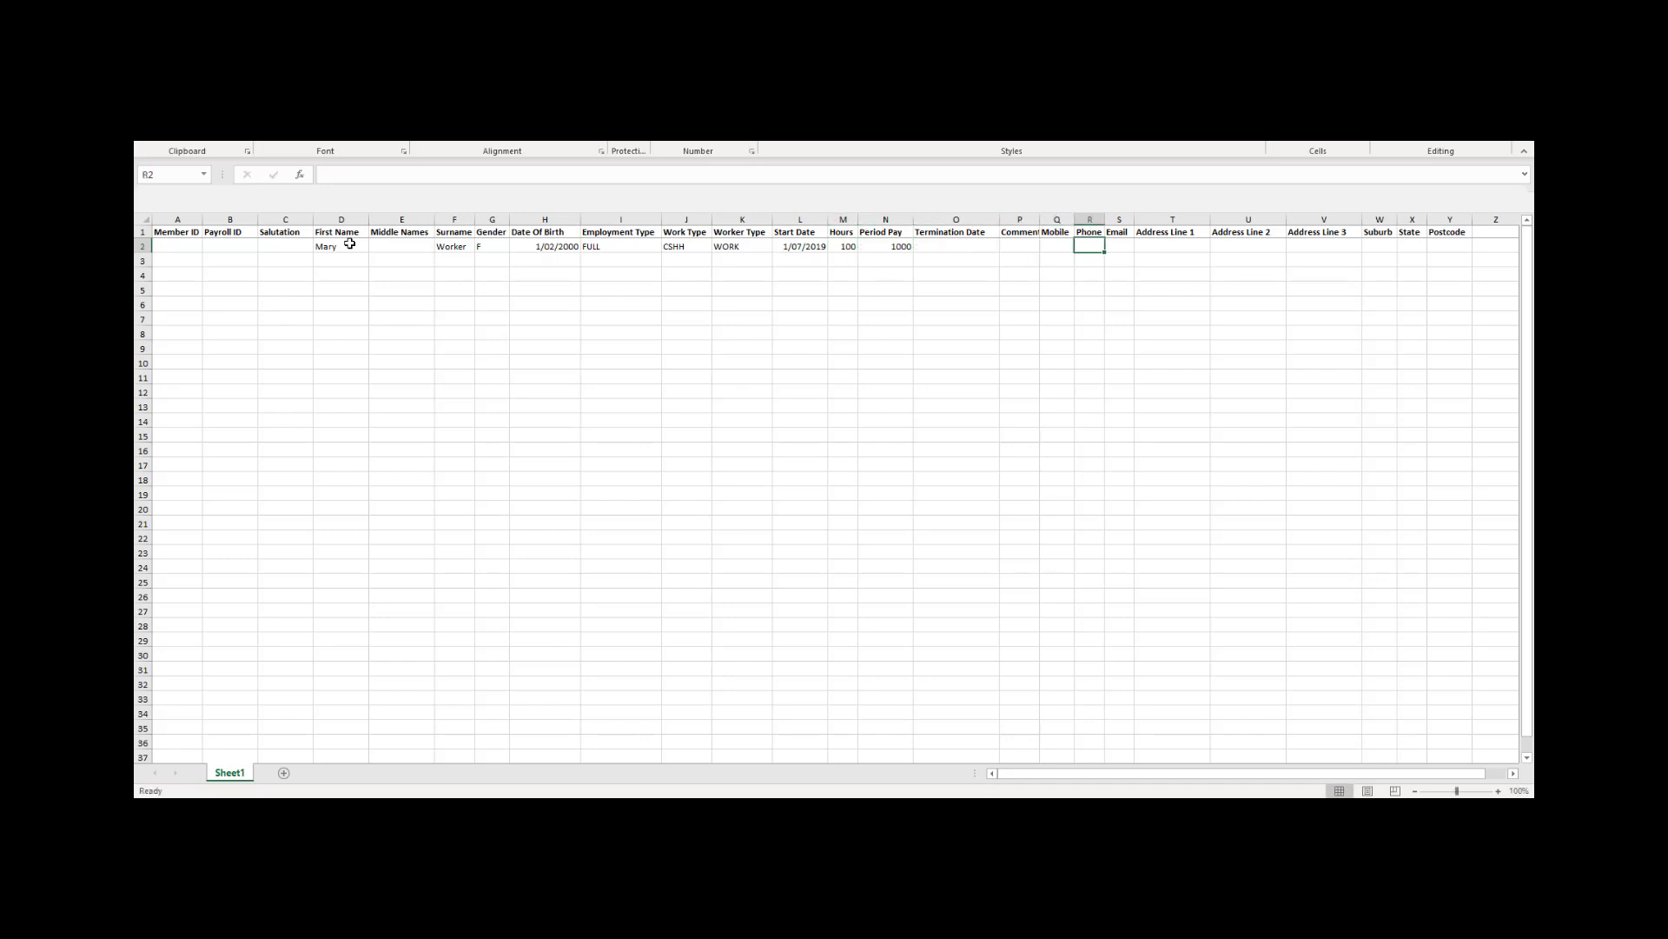
- Fill in the worker's street address, suburb, state and postcode in row 2
{"action": "key", "text": "Tab"}
{"action": "type", "text": "1"}
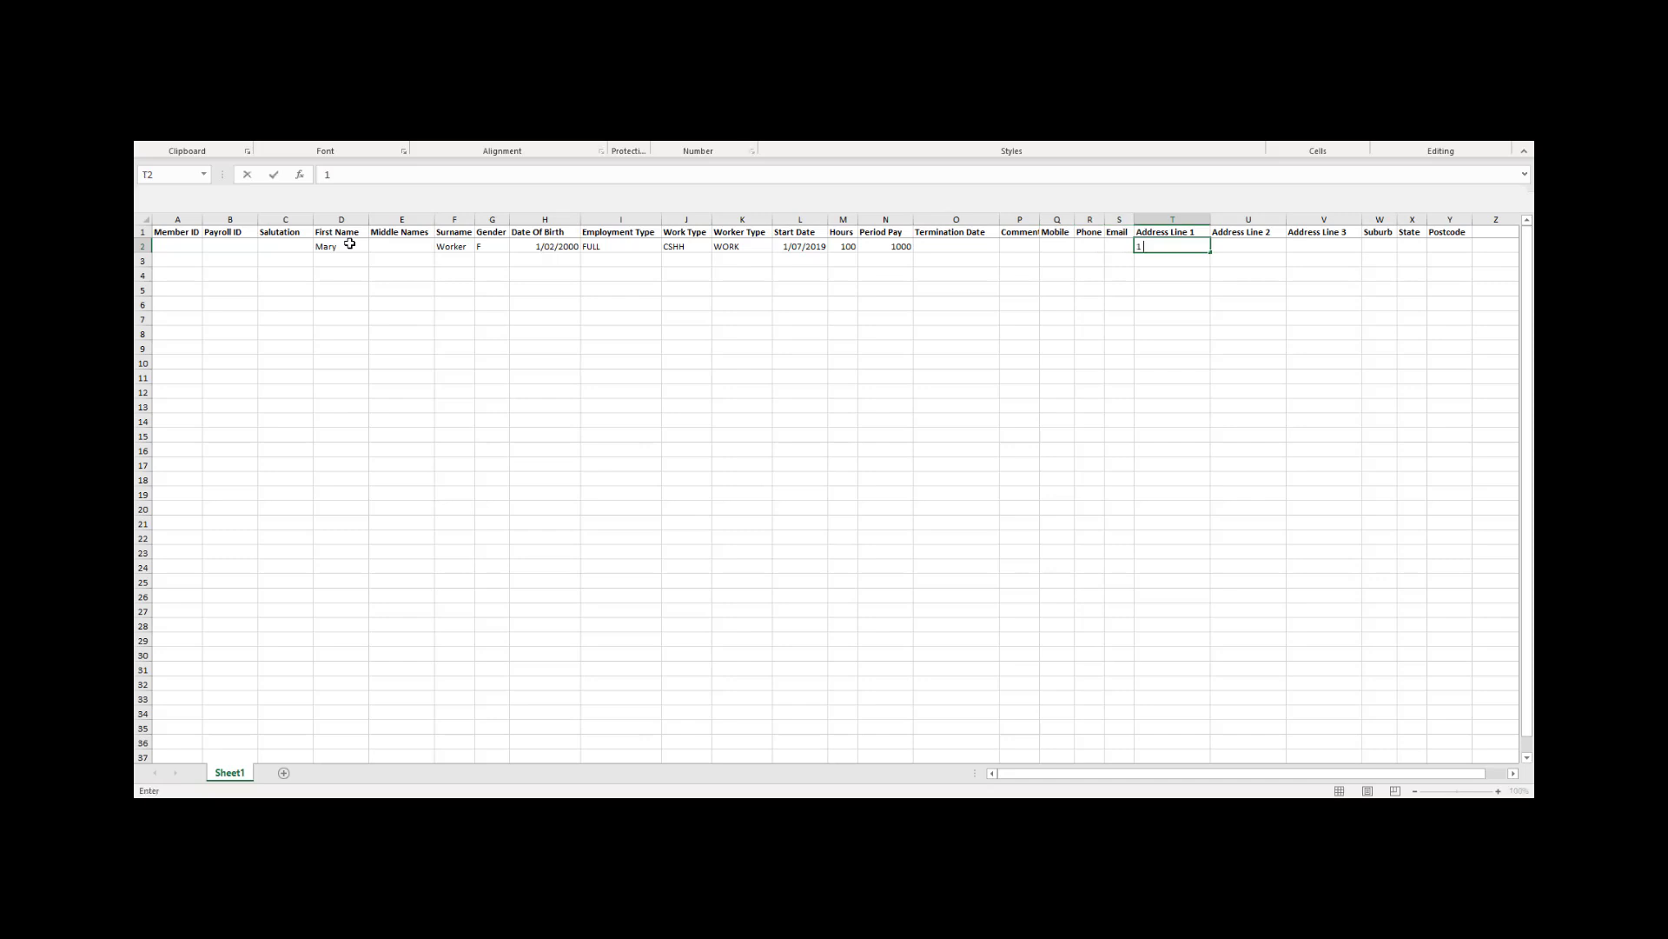
{"action": "type", "text": " Long Street"}
{"action": "key", "text": "Tab"}
{"action": "key", "text": "Tab"}
{"action": "key", "text": "Tab"}
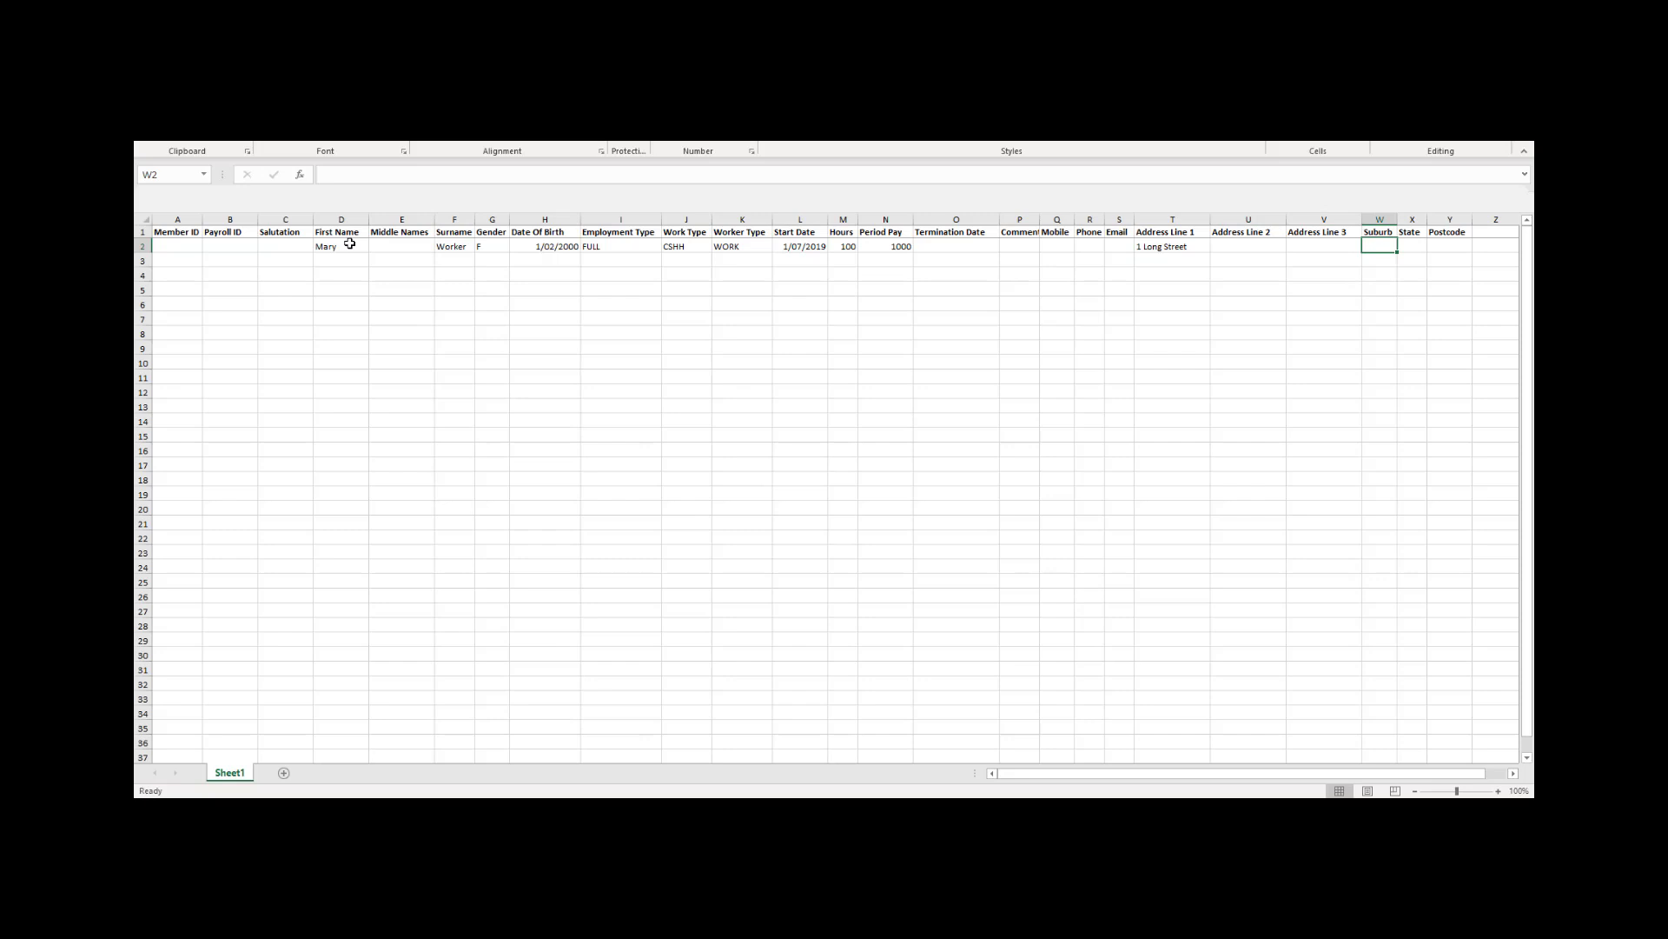
{"action": "type", "text": "Melbourne"}
{"action": "key", "text": "Tab"}
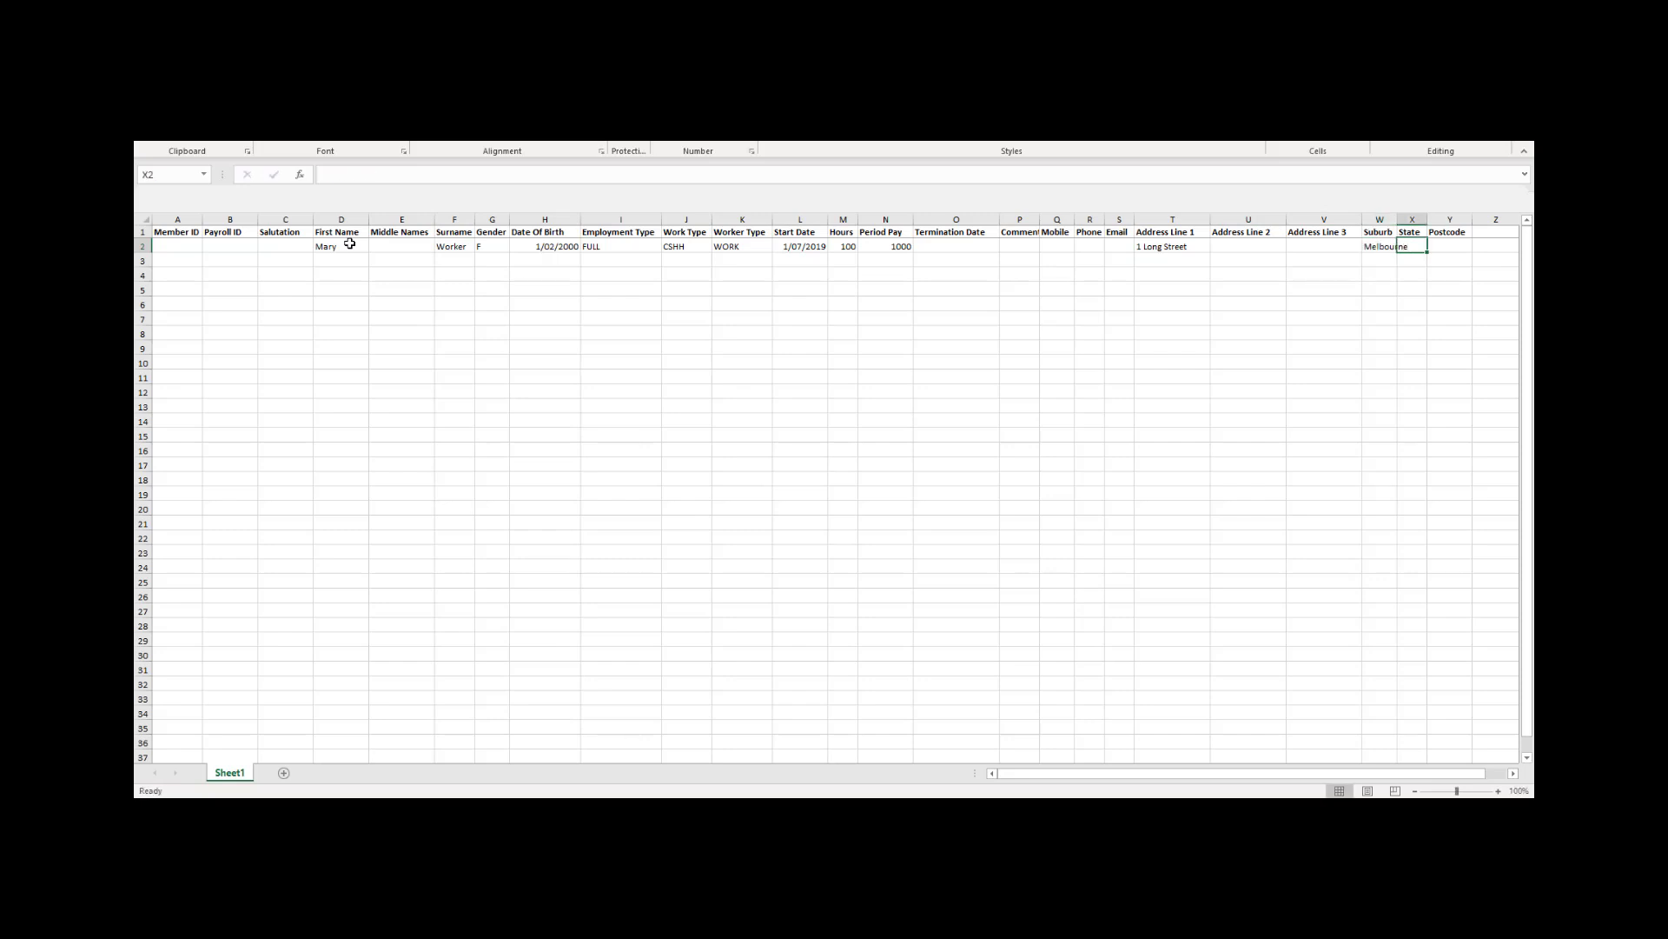
{"action": "type", "text": "VIC"}
{"action": "key", "text": "Tab"}
{"action": "type", "text": "3"}
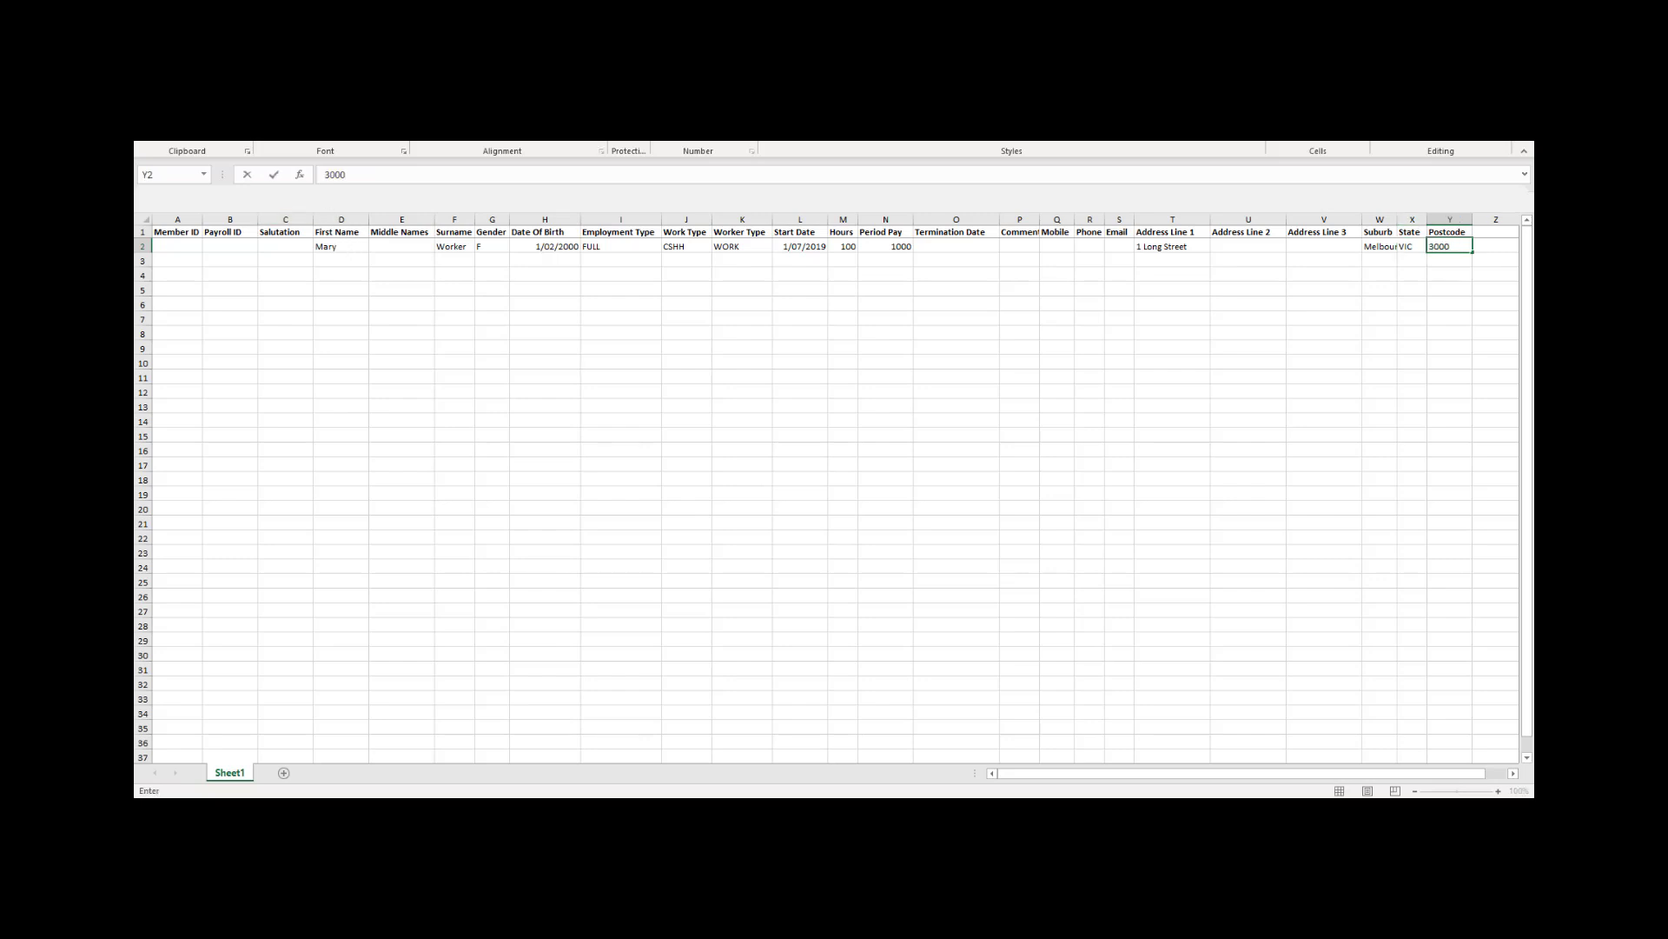
{"action": "key", "text": "ctrl+Return"}
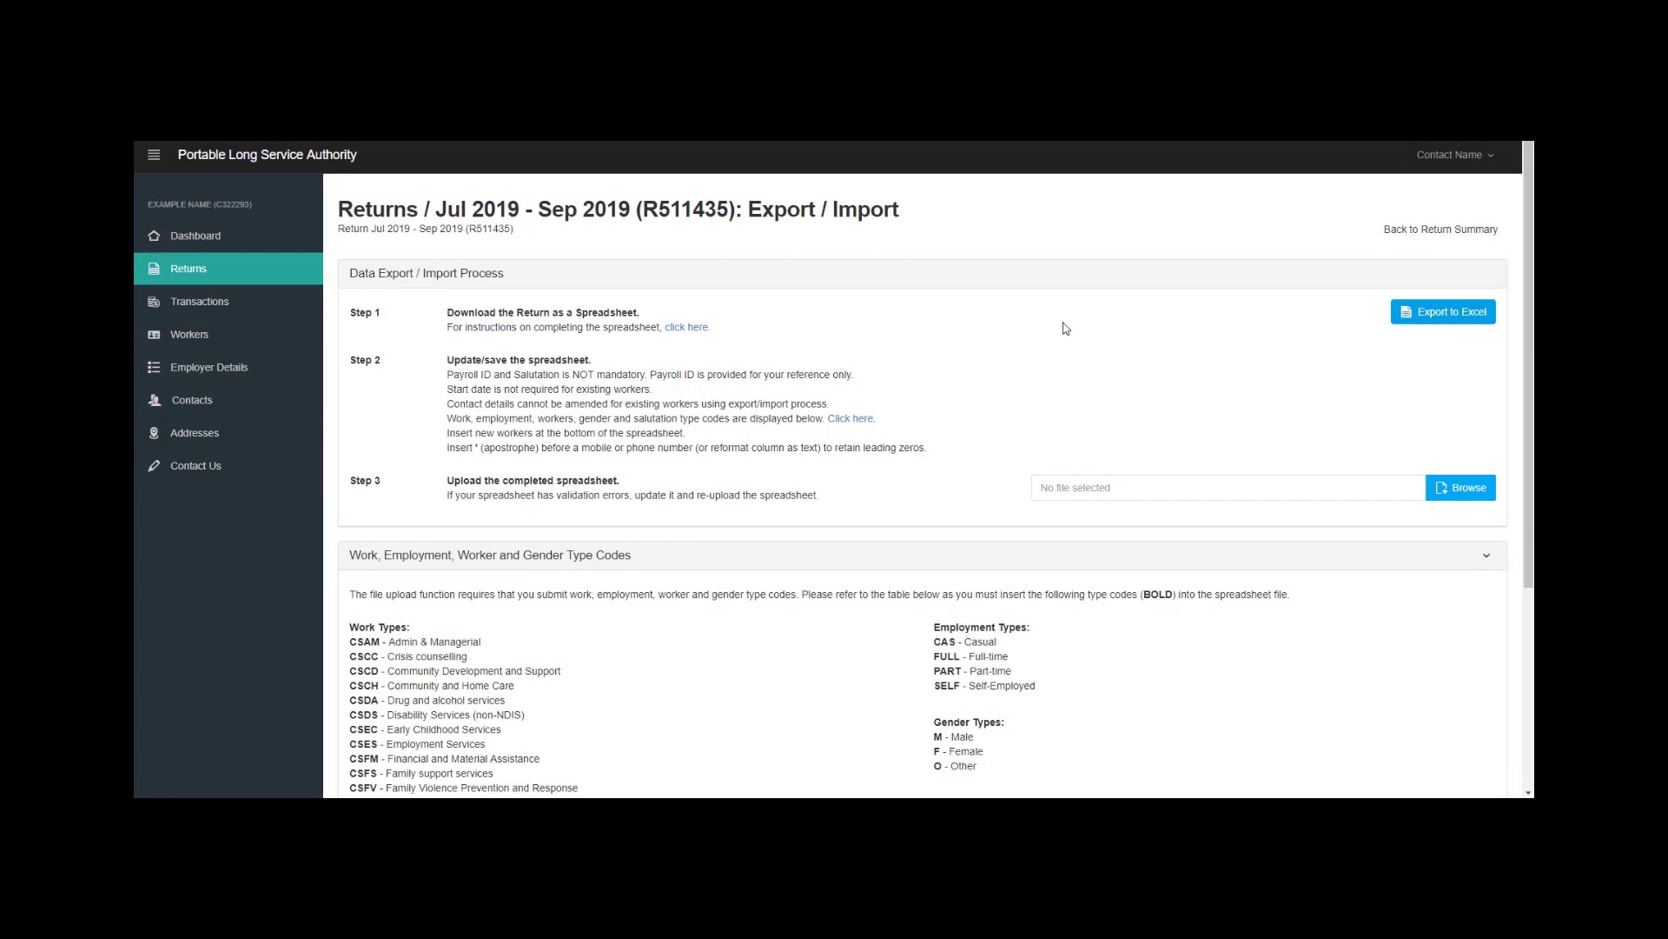
- Upload Return511435.xlsx to the return through the file browser
{"action": "left_click", "coordinate": [1460, 490]}
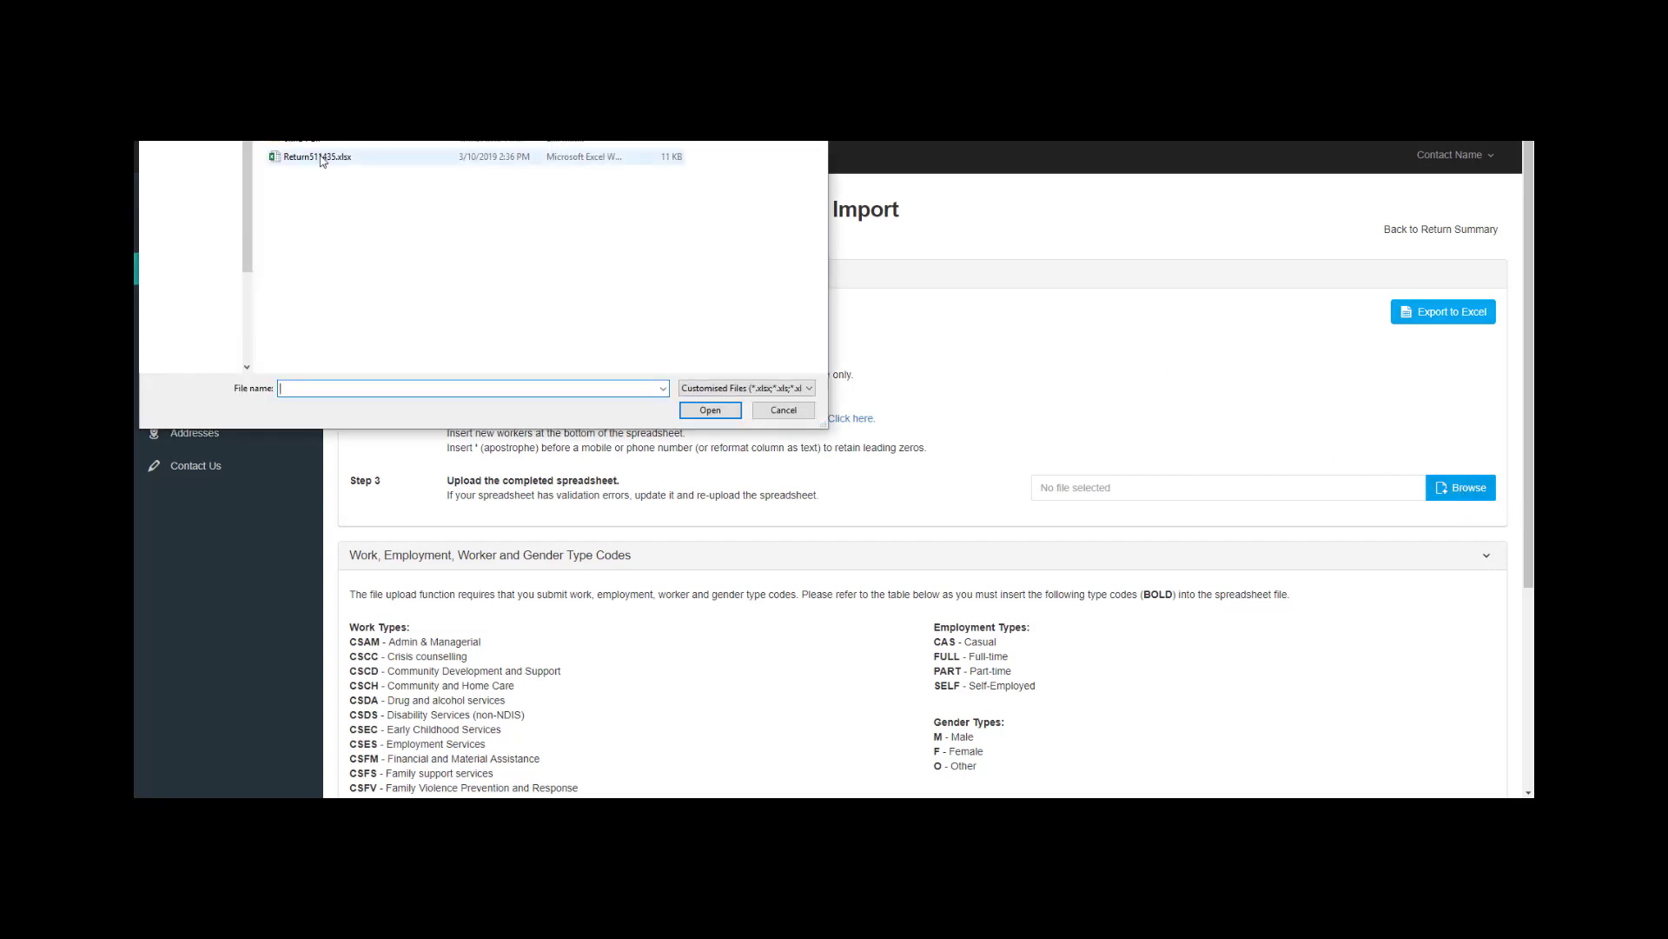
{"action": "left_click", "coordinate": [321, 158]}
{"action": "left_click", "coordinate": [704, 408]}
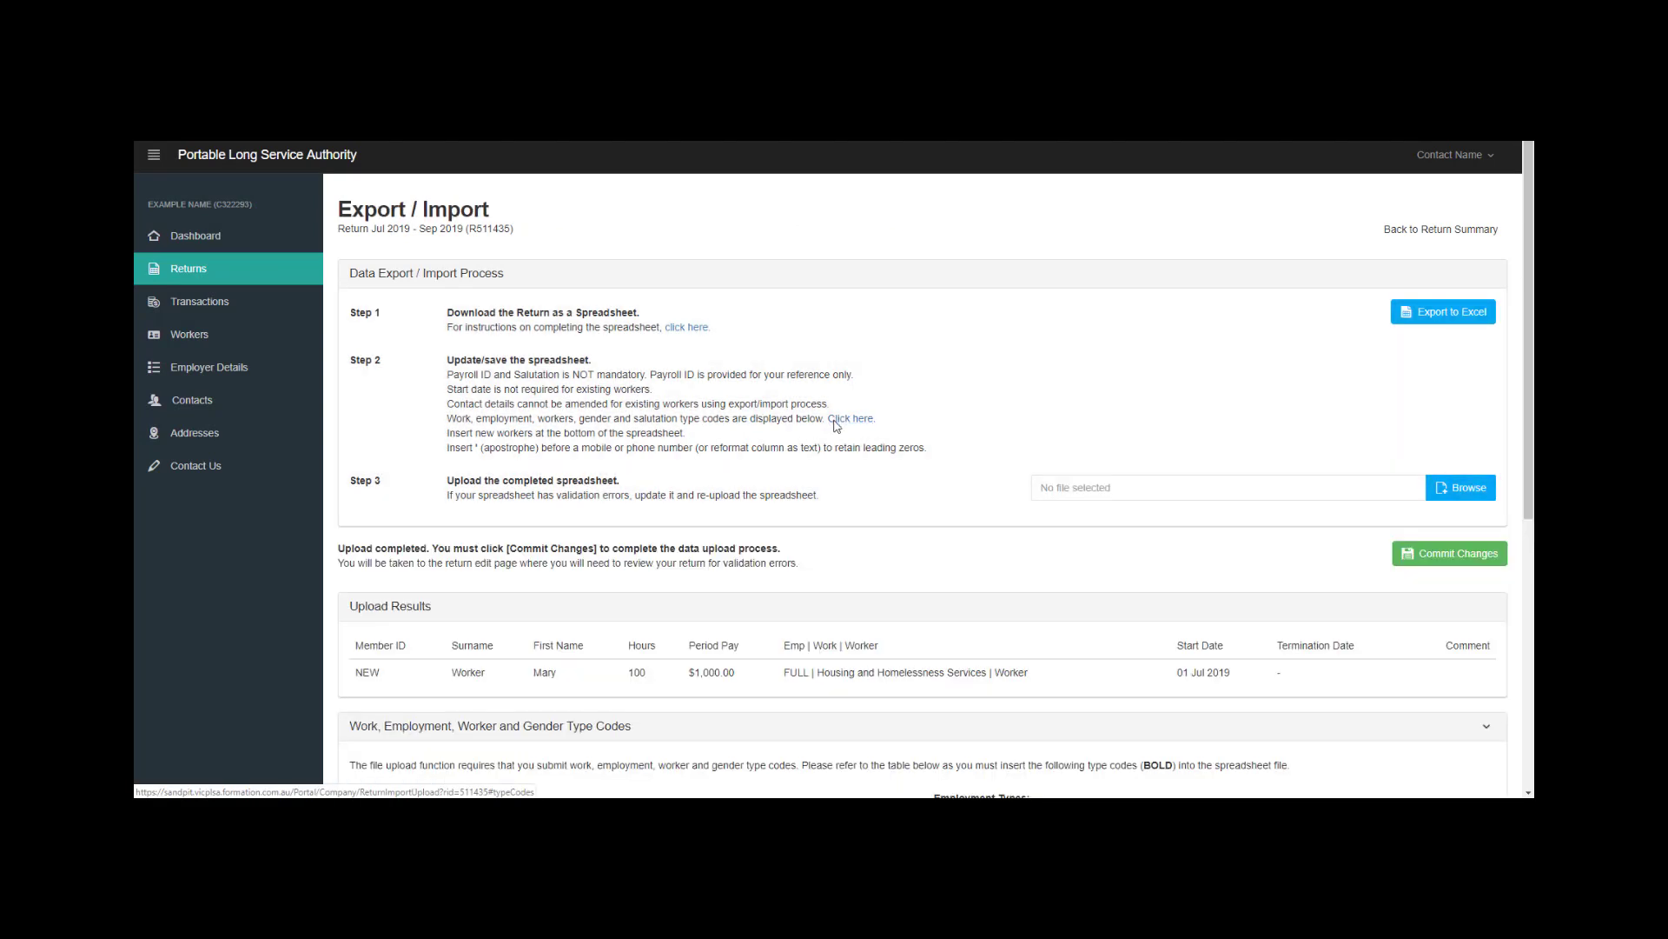
- Commit the uploaded worker changes and confirm, giving 1 worker and $16.50 contribution
{"action": "scroll", "coordinate": [876, 566], "scroll_direction": "down", "scroll_amount": 2}
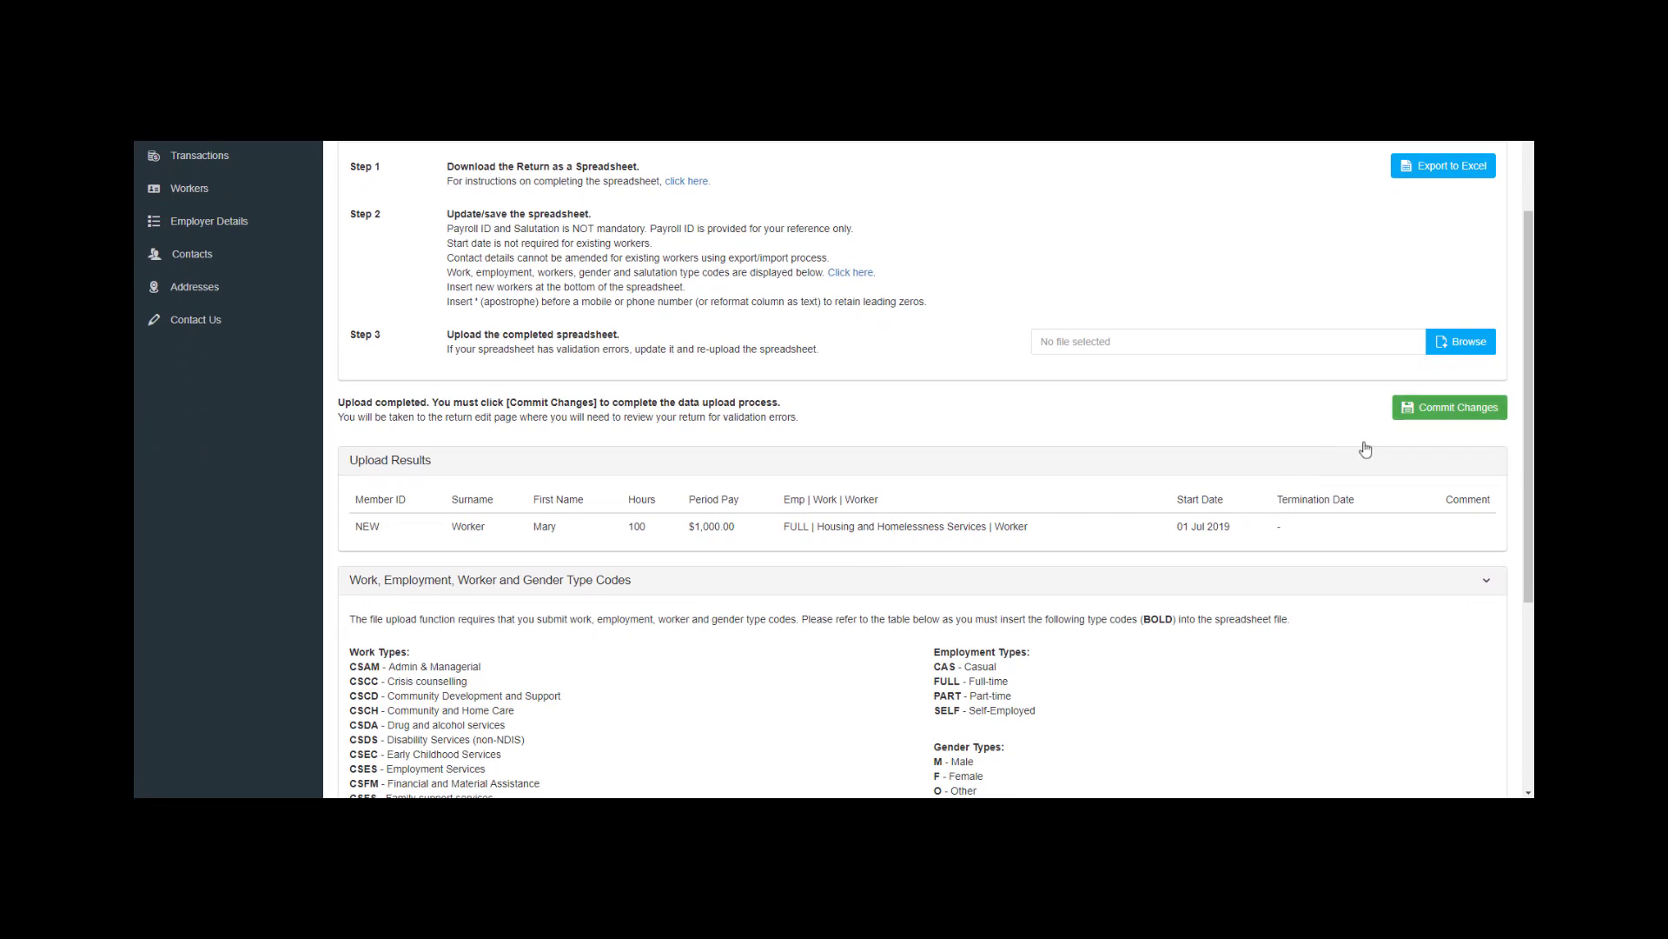
{"action": "left_click", "coordinate": [1431, 410]}
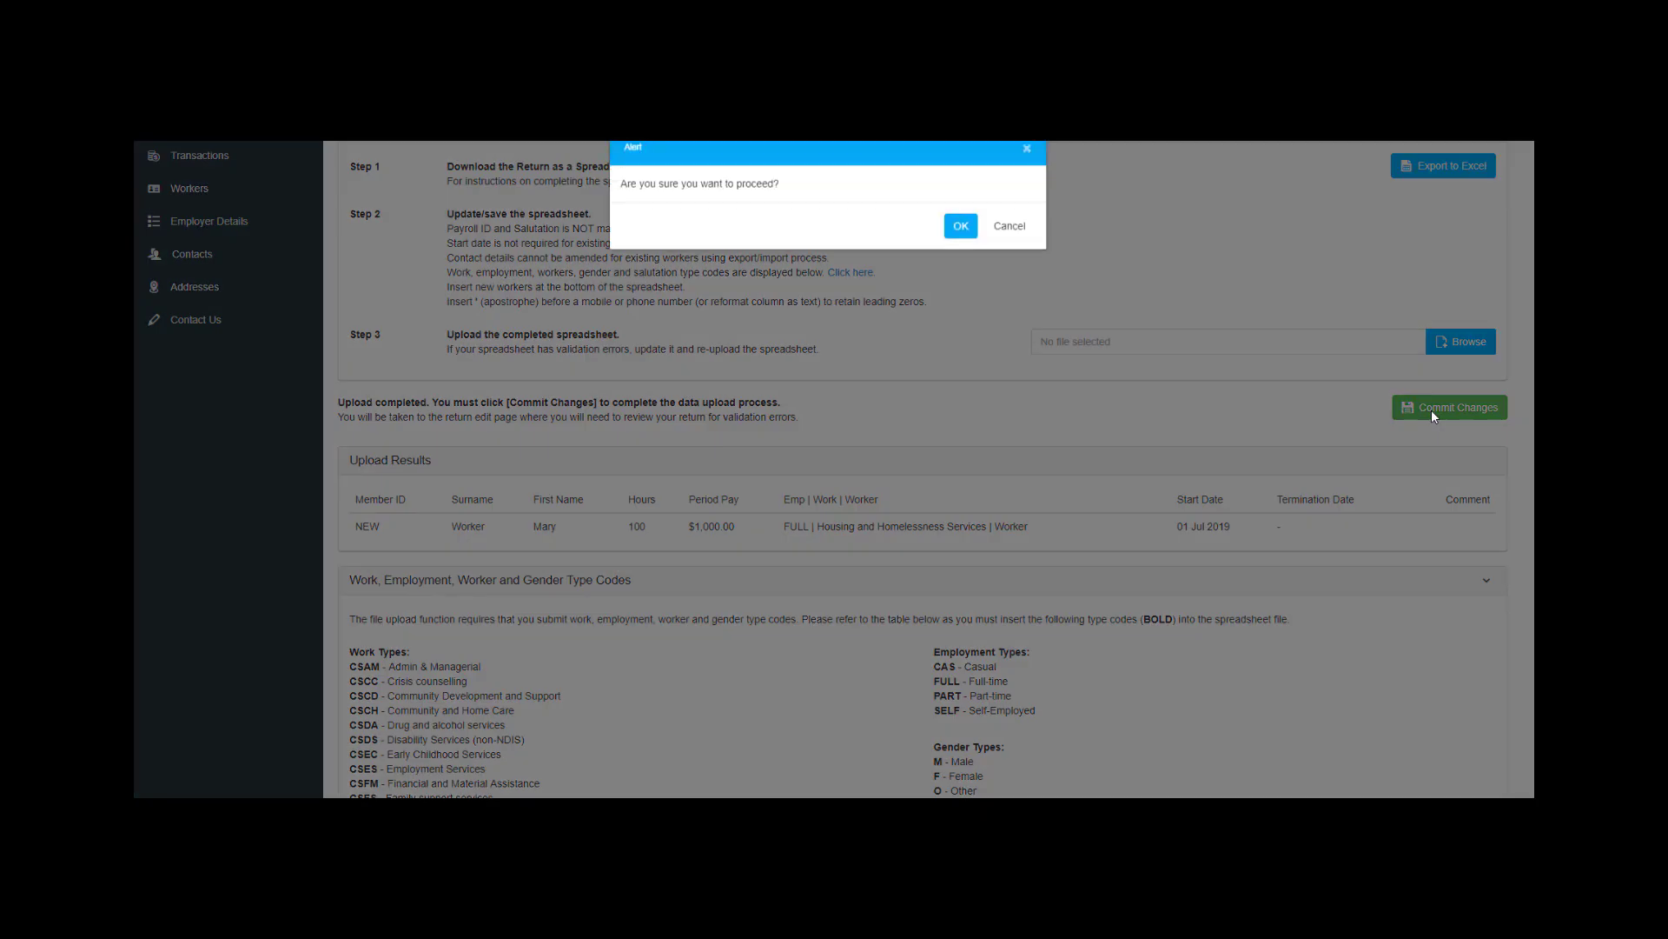
{"action": "left_click", "coordinate": [961, 233]}
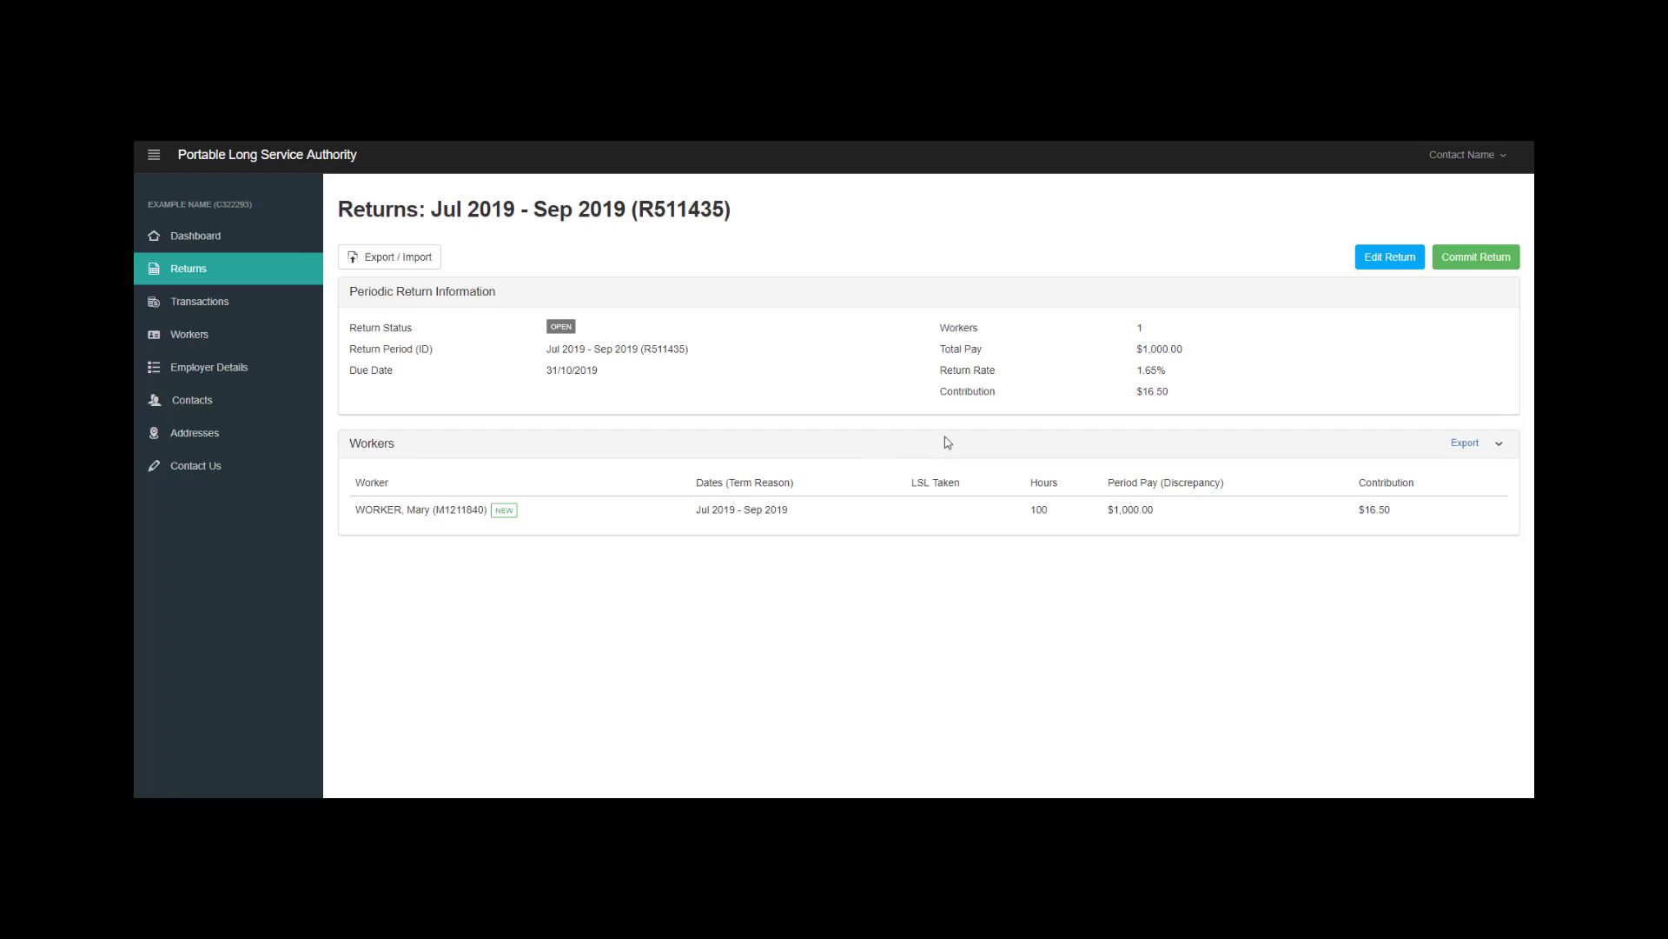
{"action": "left_click", "coordinate": [1382, 261]}
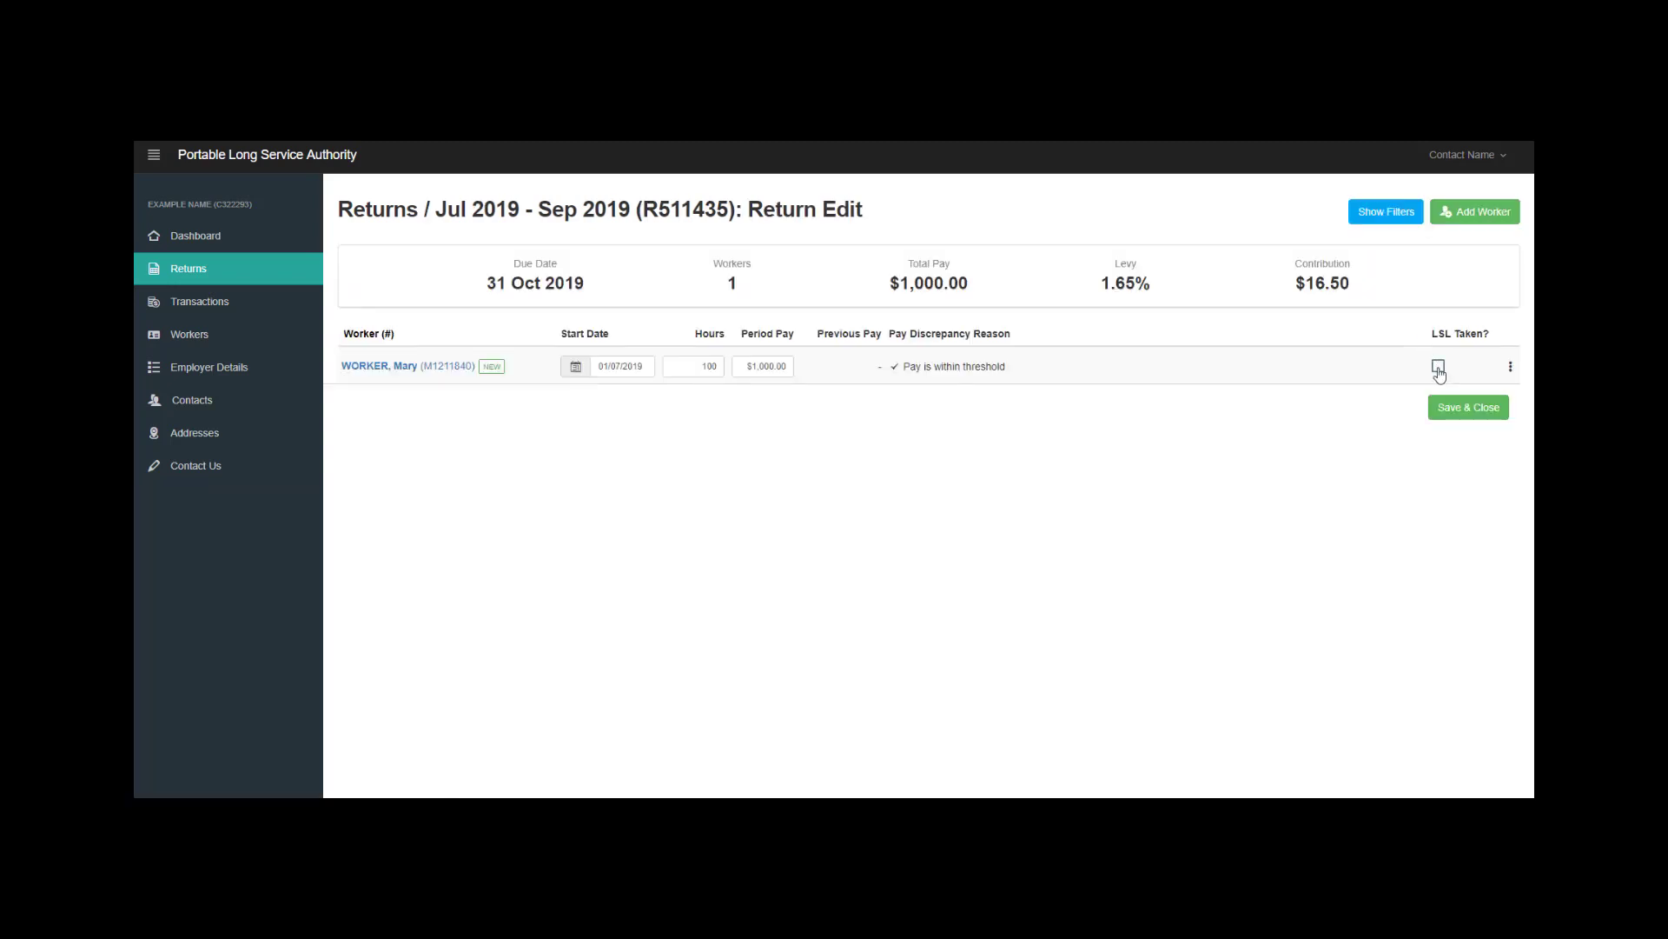
{"action": "left_click", "coordinate": [1438, 367]}
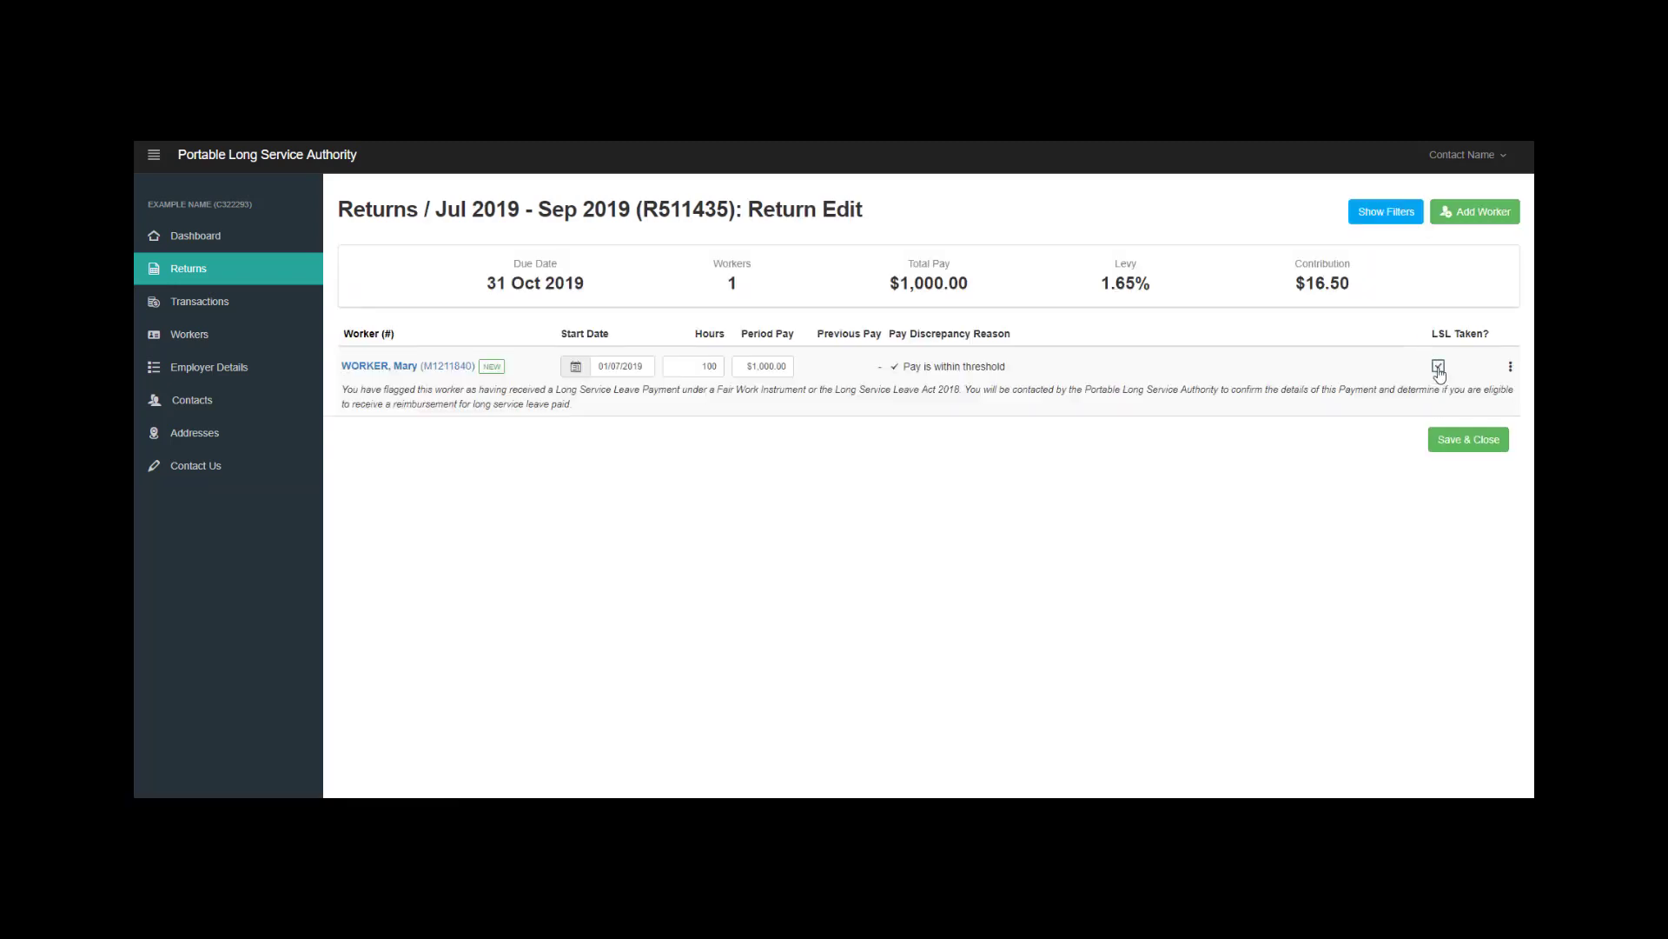
{"action": "left_click", "coordinate": [1438, 367]}
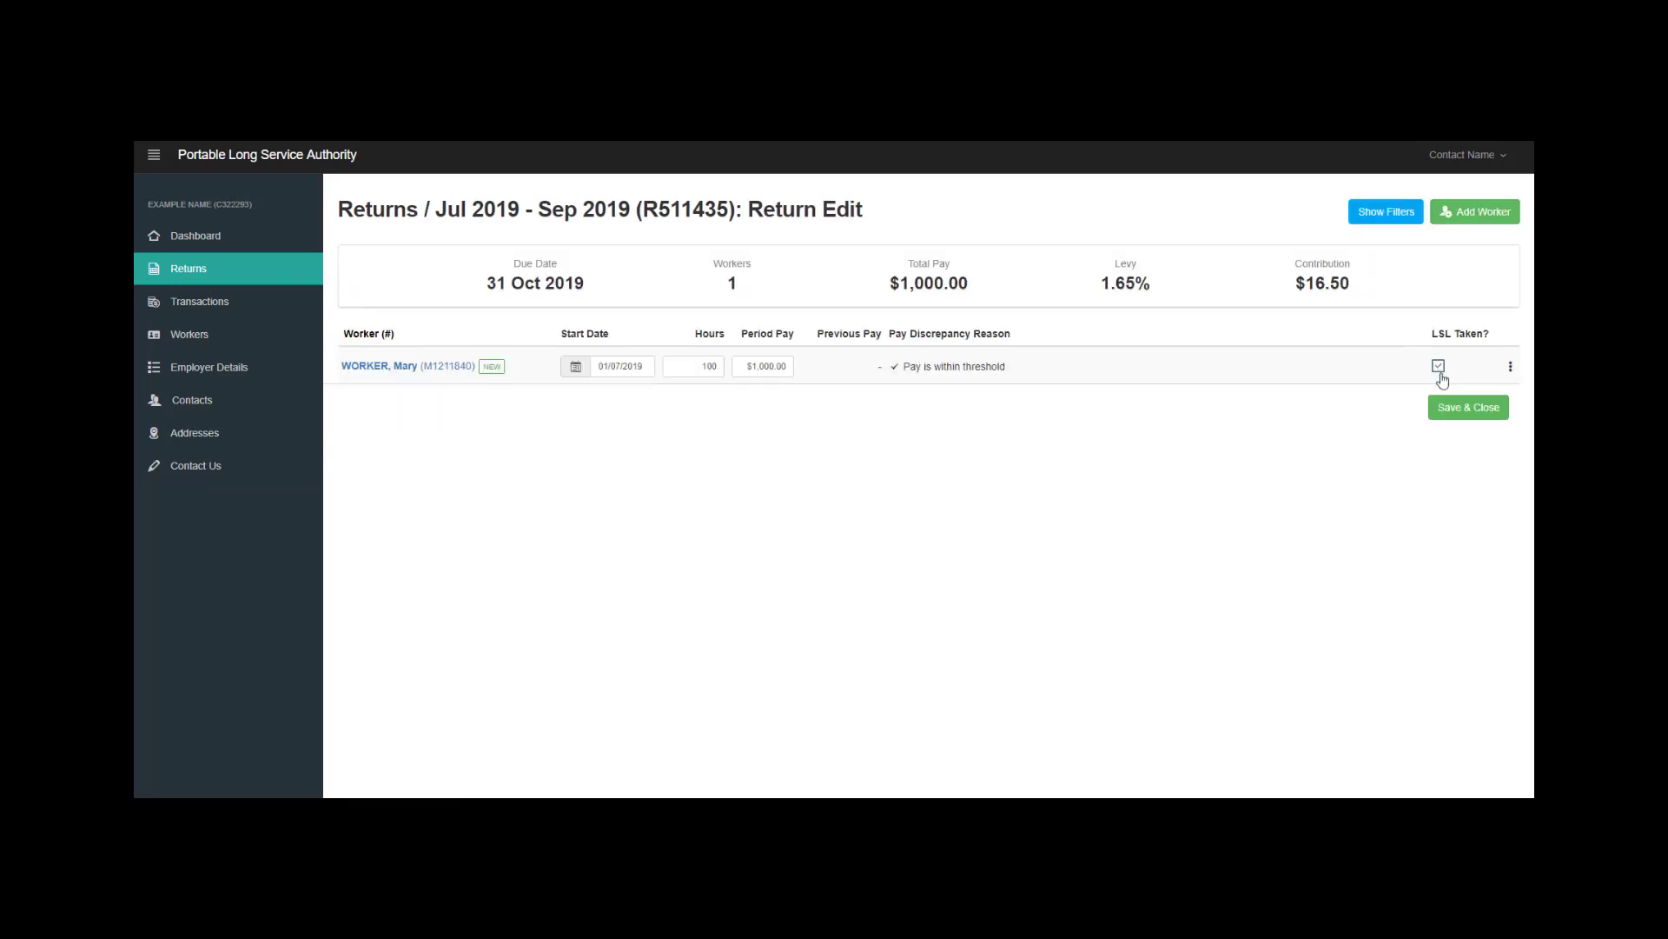
{"action": "left_click", "coordinate": [1463, 413]}
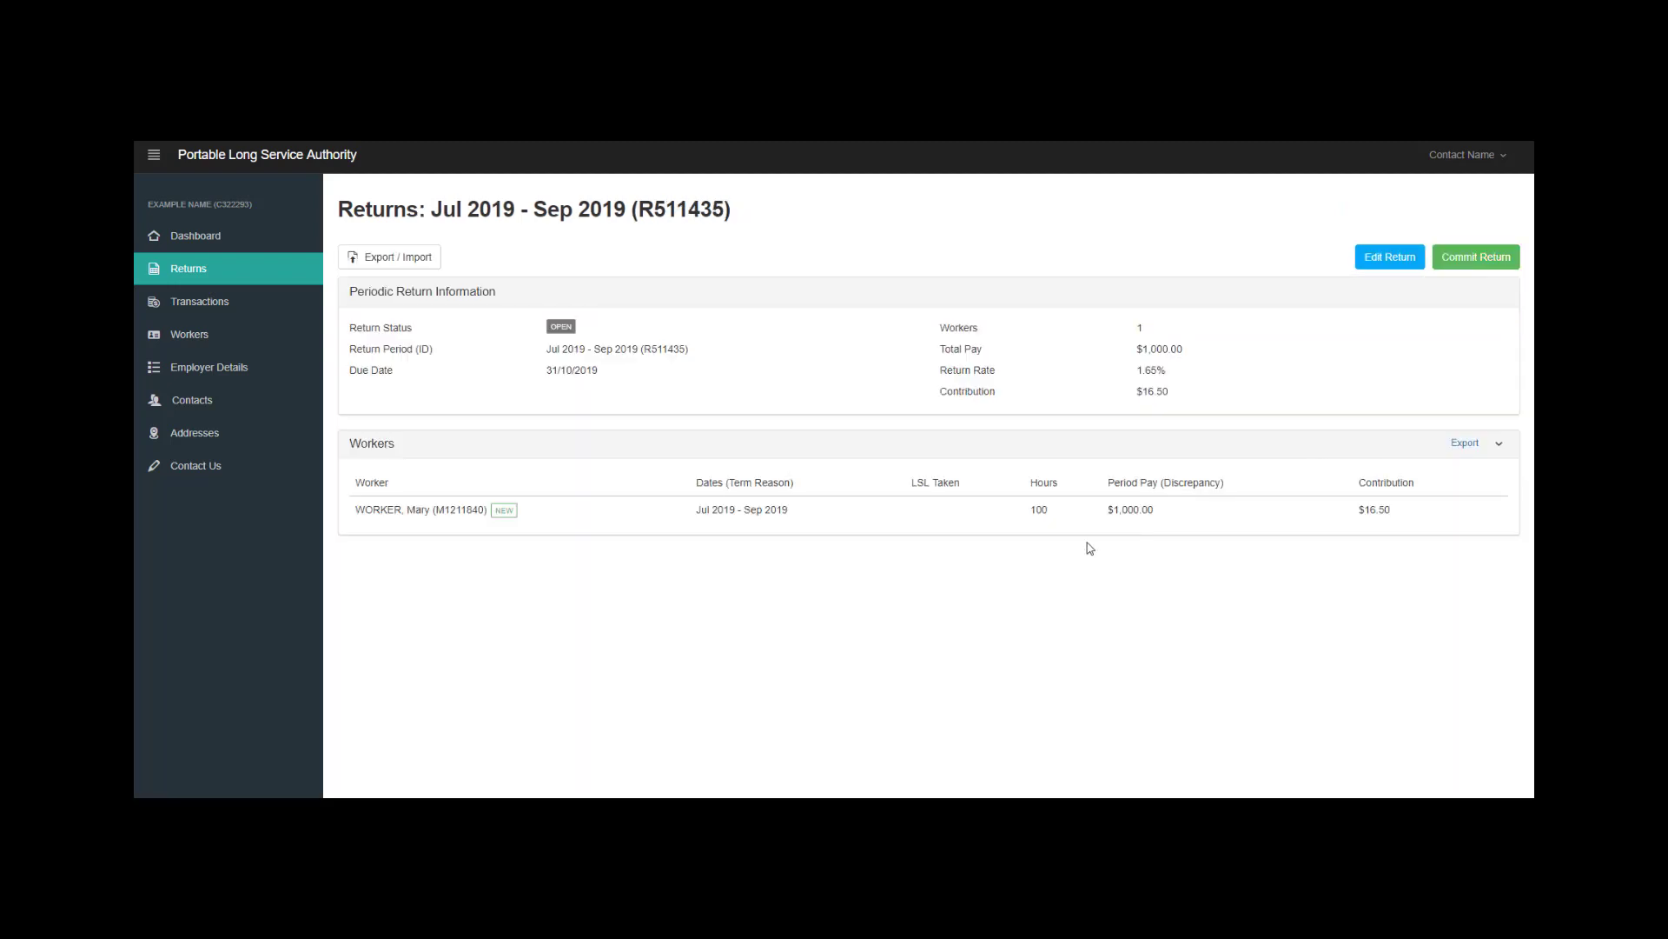
- Commit return R511435 and confirm the alert
{"action": "left_click", "coordinate": [1469, 259]}
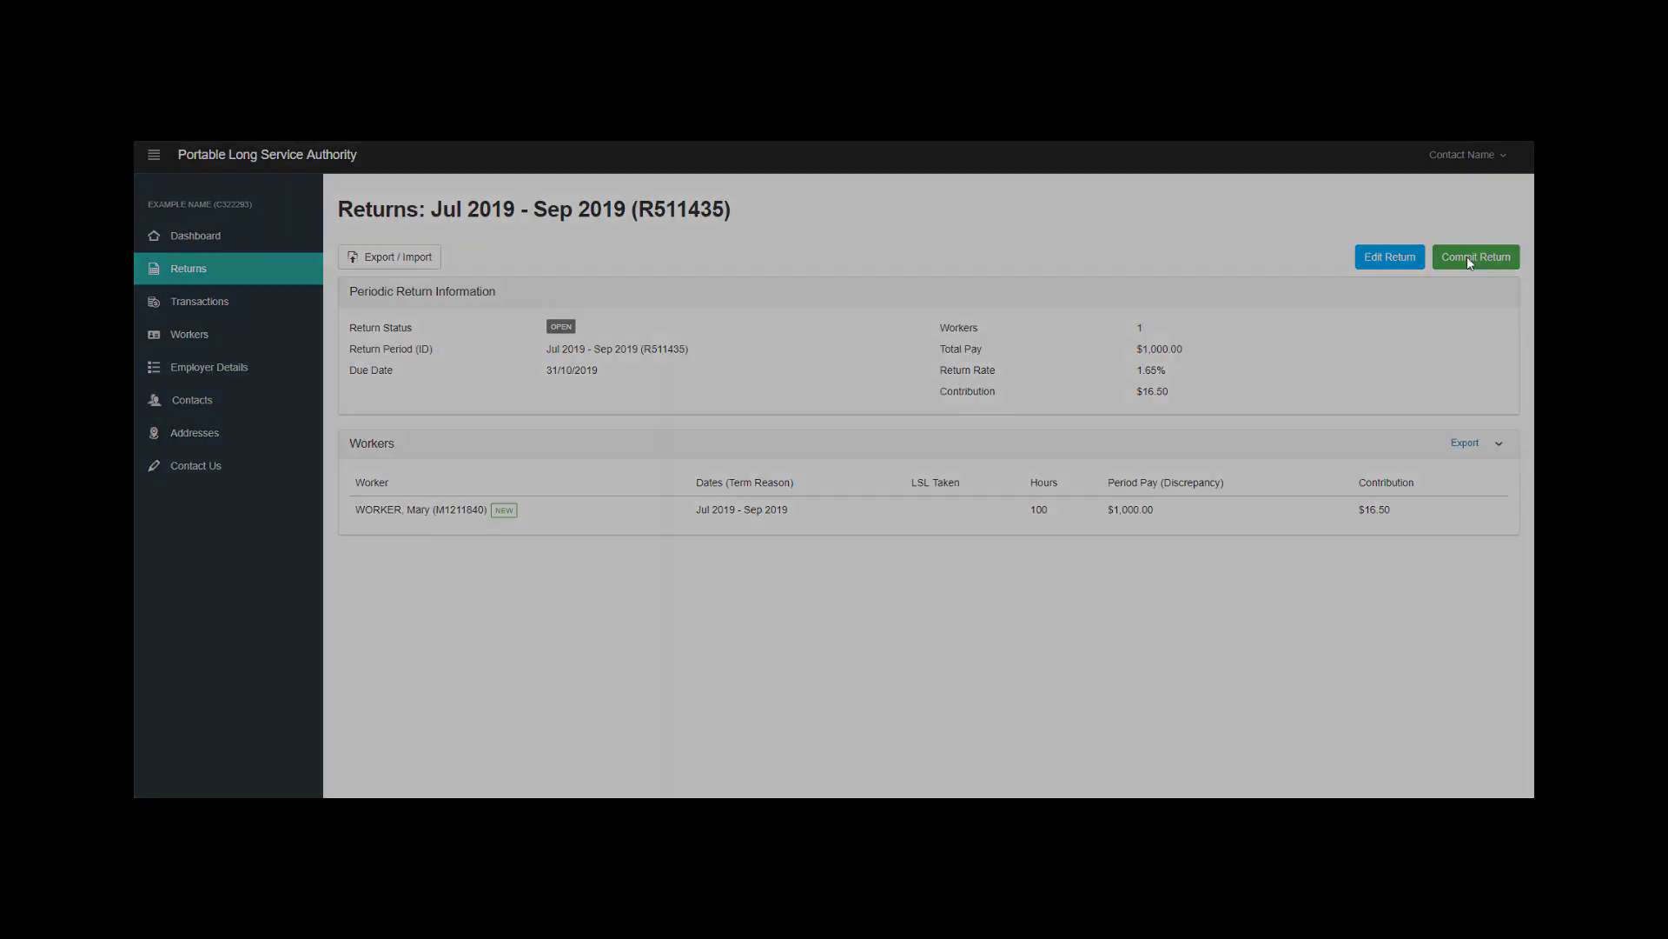
{"action": "left_click", "coordinate": [967, 236]}
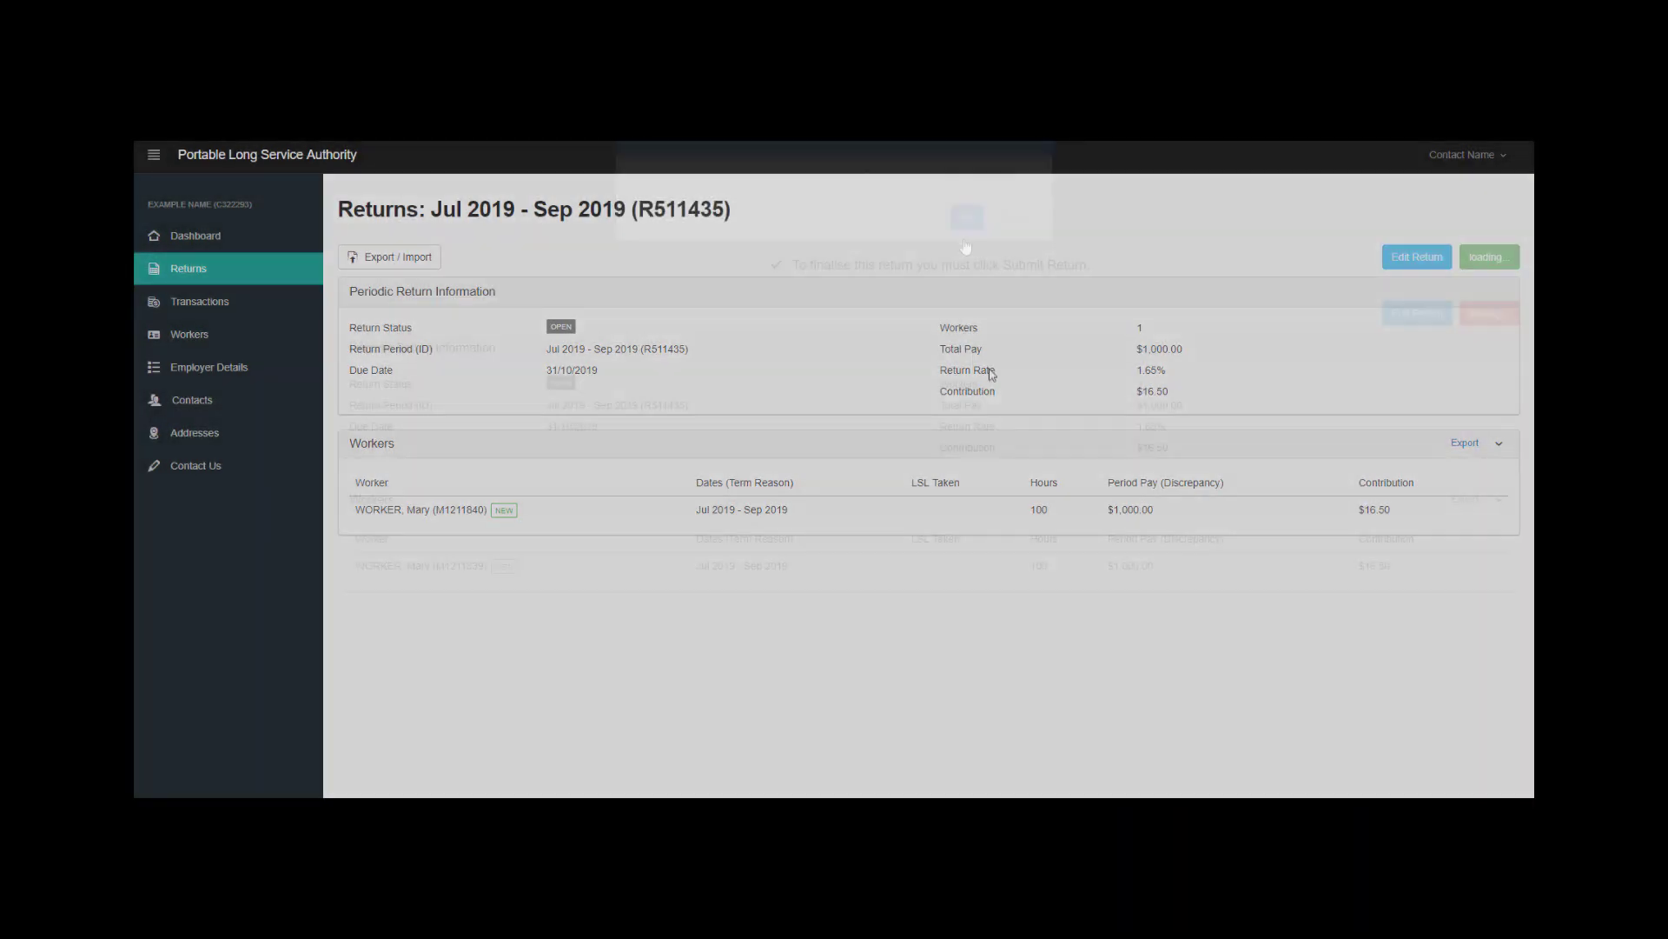